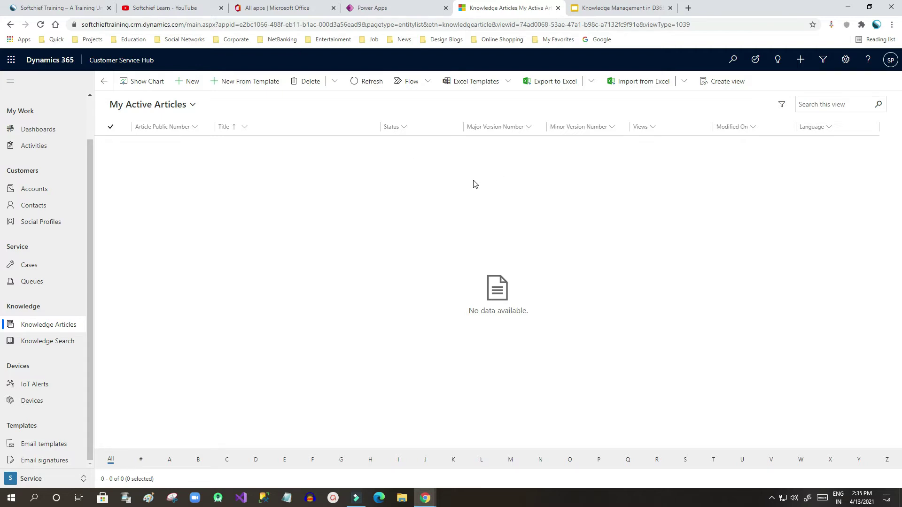
Create a new knowledge article and title it "Canon Printer Dead issue"
{"action": "left_click_drag", "start_coordinate": [93, 180], "coordinate": [92, 129]}
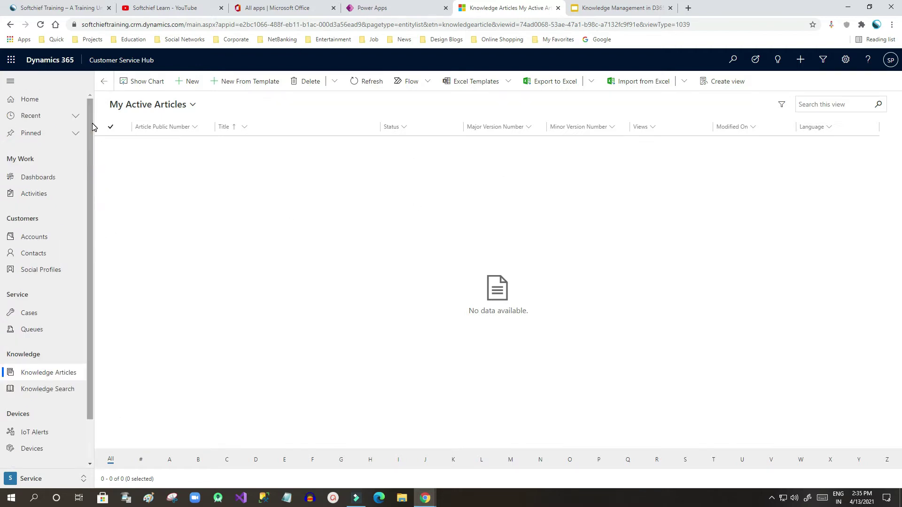
{"action": "left_click", "coordinate": [197, 84]}
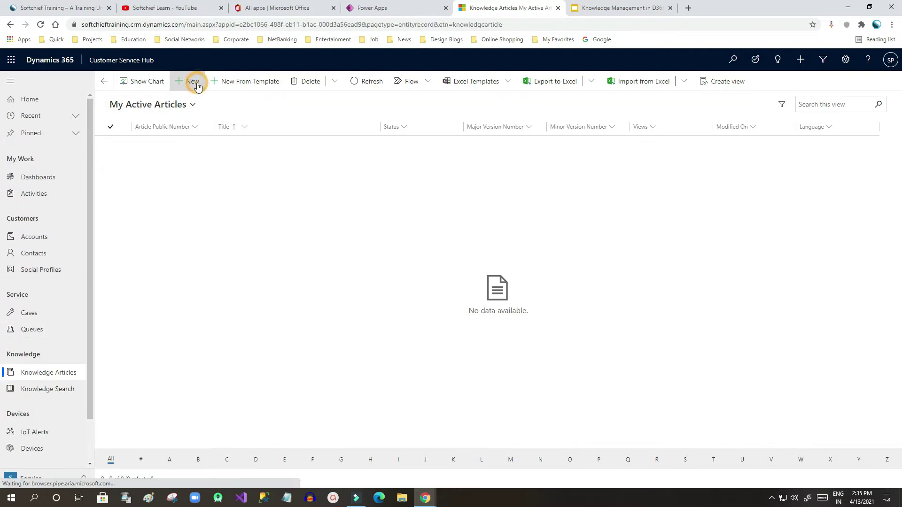
{"action": "left_click", "coordinate": [207, 173]}
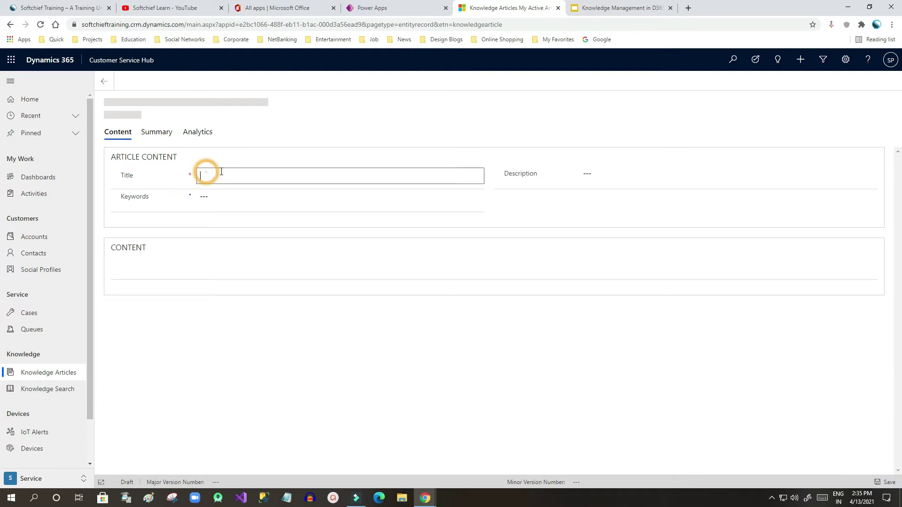
{"action": "left_click", "coordinate": [233, 202]}
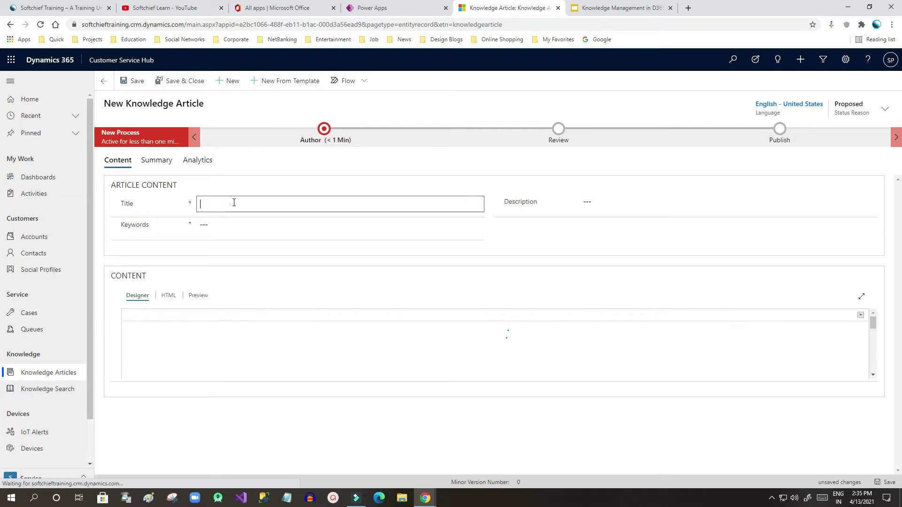
{"action": "type", "text": "Cano"}
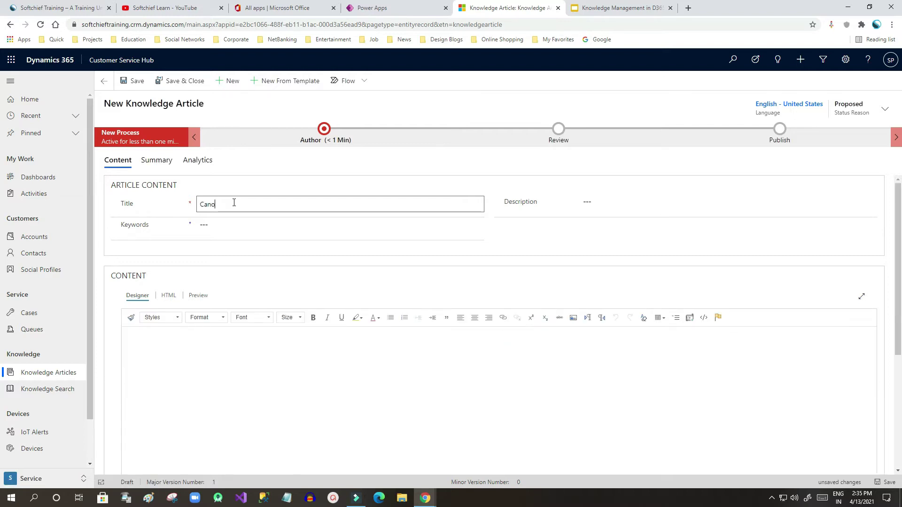
{"action": "type", "text": "n Printer Dead issie"}
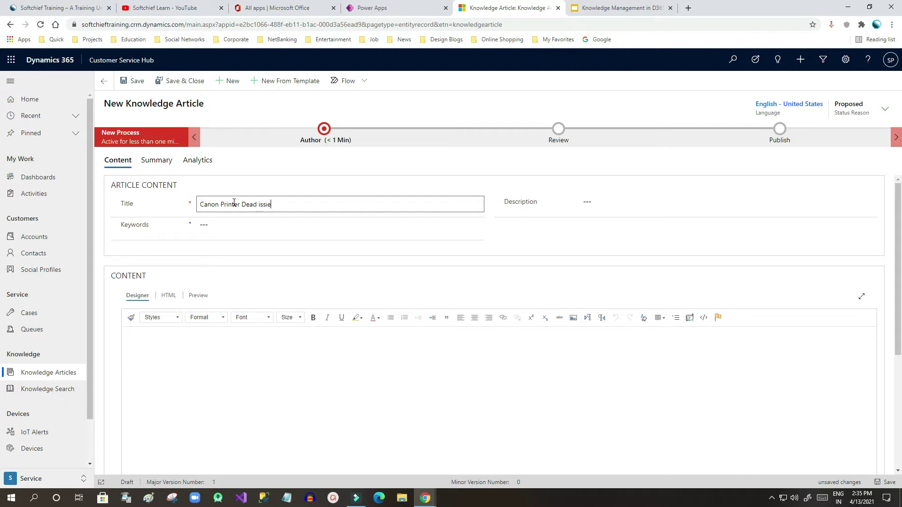
{"action": "key", "text": "ctrl+shift+Left"}
{"action": "type", "text": "issue"}
Set the article's keywords to "canon, printer dead, printer issue"
{"action": "left_click", "coordinate": [234, 227]}
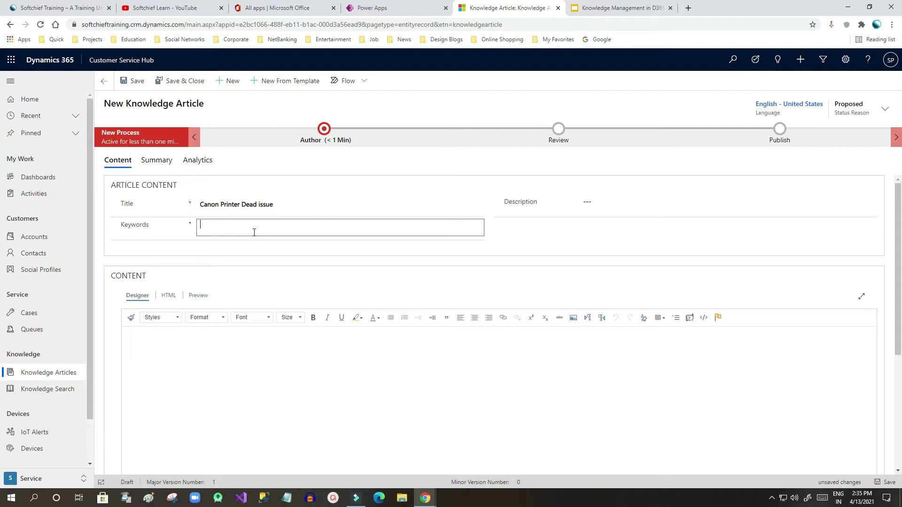
{"action": "type", "text": "canon, printer dead, print "}
{"action": "type", "text": "issue"}
{"action": "key", "text": "Left"}
{"action": "key", "text": "Left"}
{"action": "key", "text": "Left"}
{"action": "key", "text": "Left"}
{"action": "key", "text": "Left"}
{"action": "key", "text": "Left"}
{"action": "type", "text": "er"}
{"action": "left_click_drag", "start_coordinate": [306, 225], "coordinate": [199, 226]}
{"action": "left_click", "coordinate": [230, 225]}
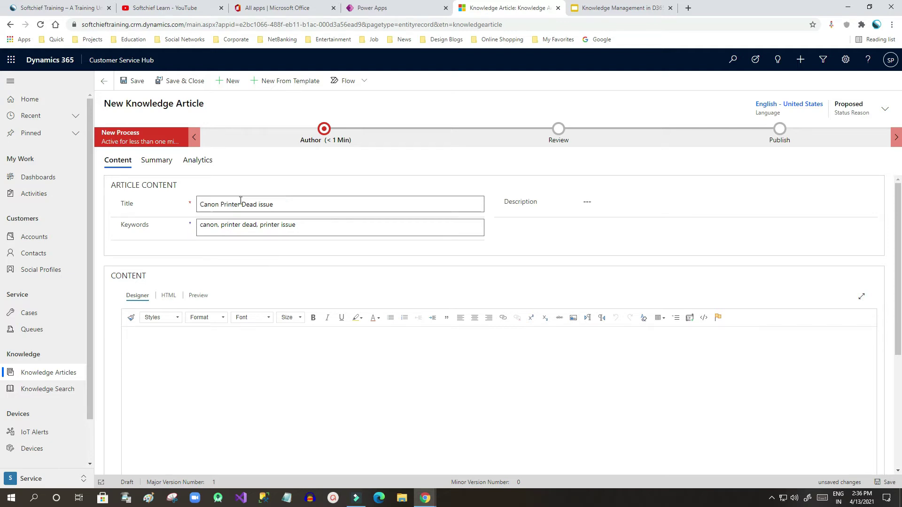
Enter the description "this article is used for resolving canon printer dead iussue" and save the article
{"action": "left_click", "coordinate": [592, 203]}
{"action": "type", "text": "thisart"}
{"action": "key", "text": "BackSpace"}
{"action": "key", "text": "BackSpace"}
{"action": "type", "text": "article is used for resolving canon printer dead iussue"}
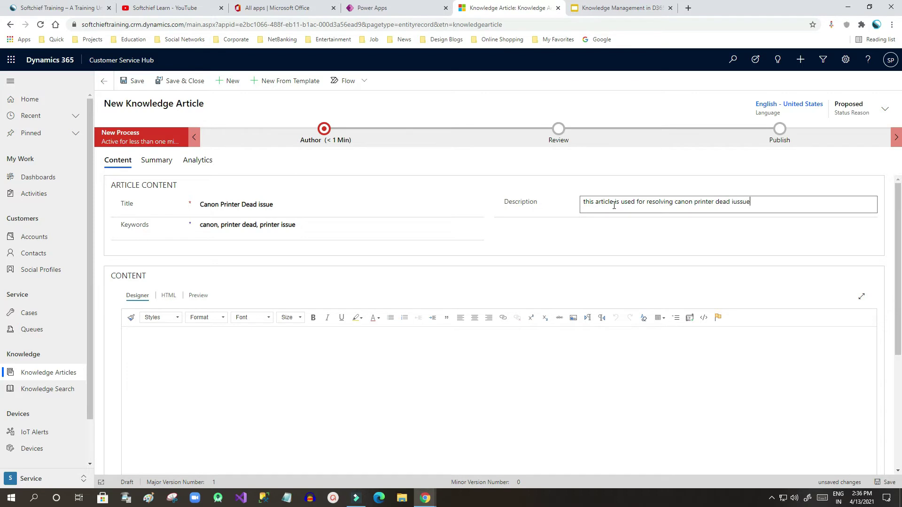
{"action": "scroll", "coordinate": [245, 286], "scroll_direction": "down", "scroll_amount": 2}
{"action": "left_click", "coordinate": [137, 82]}
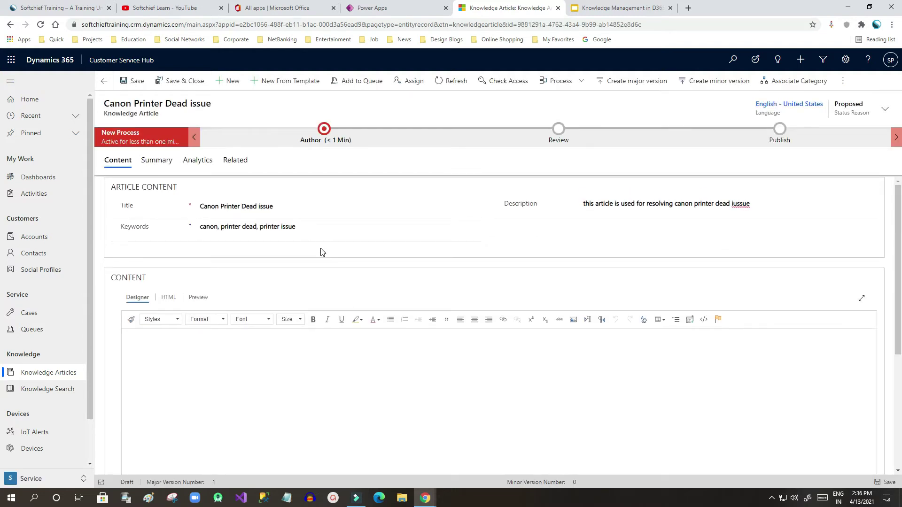
Look through the Designer, HTML and Preview views of the article's content editor
{"action": "scroll", "coordinate": [173, 249], "scroll_direction": "down", "scroll_amount": 2}
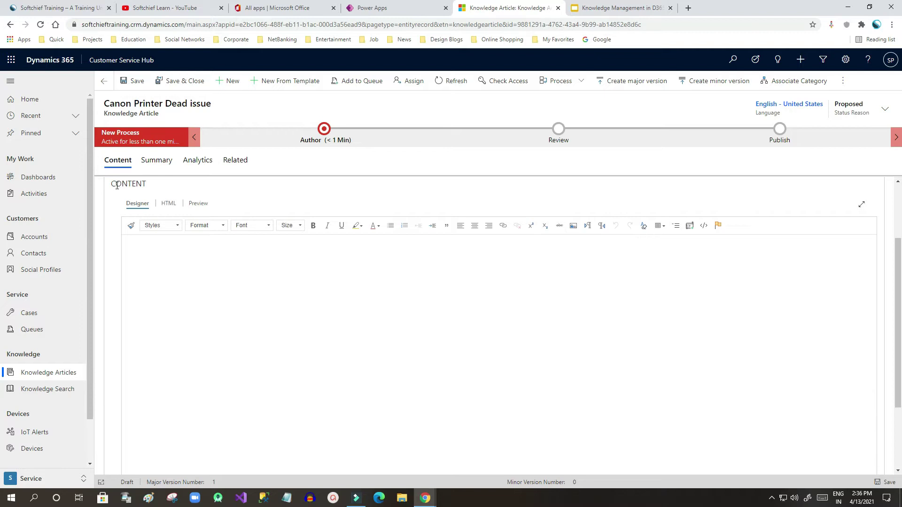
{"action": "scroll", "coordinate": [115, 184], "scroll_direction": "up", "scroll_amount": 1}
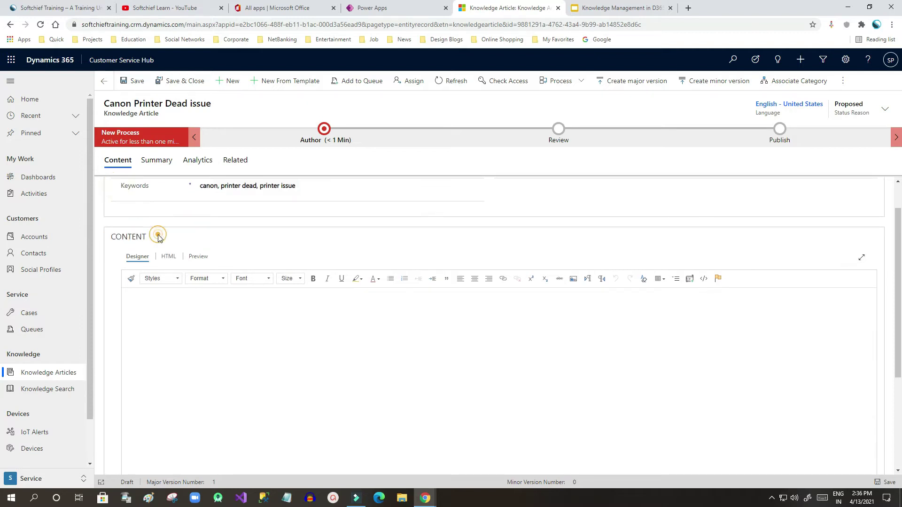
{"action": "scroll", "coordinate": [155, 235], "scroll_direction": "down", "scroll_amount": 1}
{"action": "left_click", "coordinate": [136, 213]}
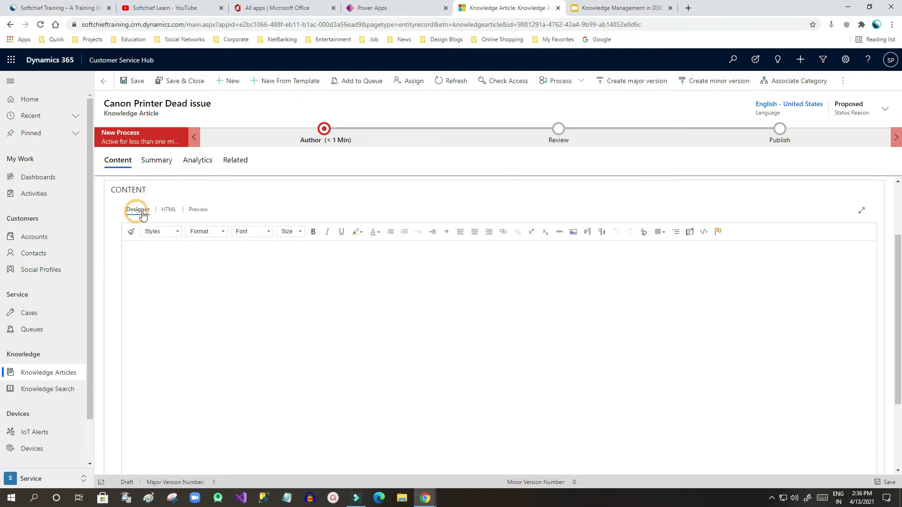
{"action": "left_click", "coordinate": [145, 212]}
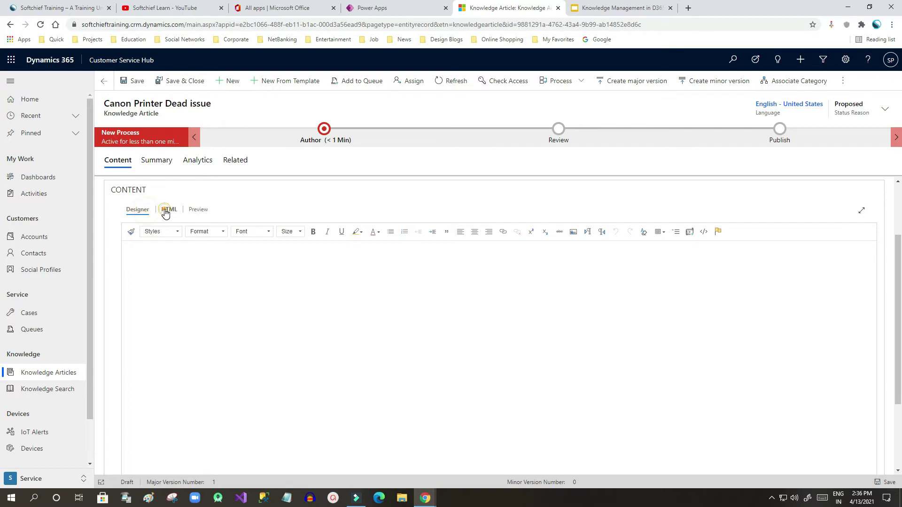
{"action": "left_click", "coordinate": [168, 210]}
{"action": "left_click", "coordinate": [197, 210]}
{"action": "left_click", "coordinate": [130, 213]}
Write "Canon Printer Dead Issue:" in the article content, followed by the line "Please follow the steps below to resolve the issue."
{"action": "left_click", "coordinate": [193, 259]}
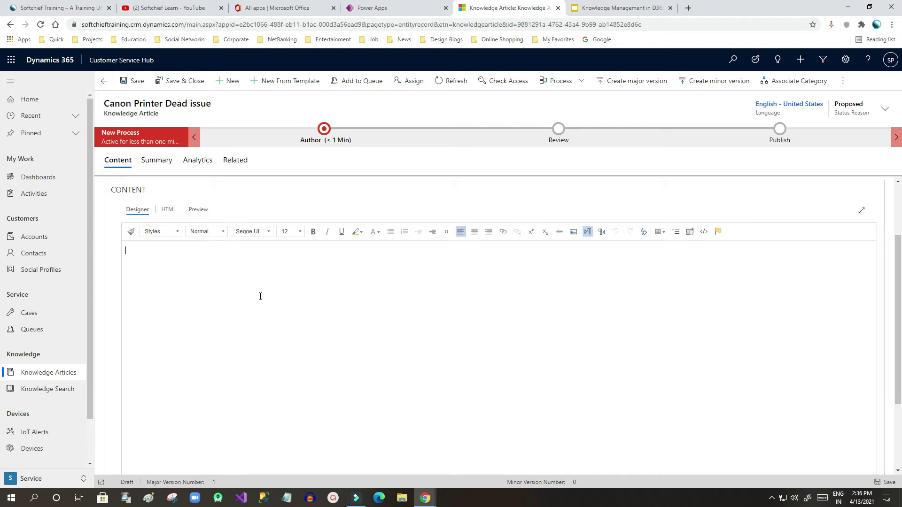
{"action": "type", "text": "Canon Printer Dead Issues"}
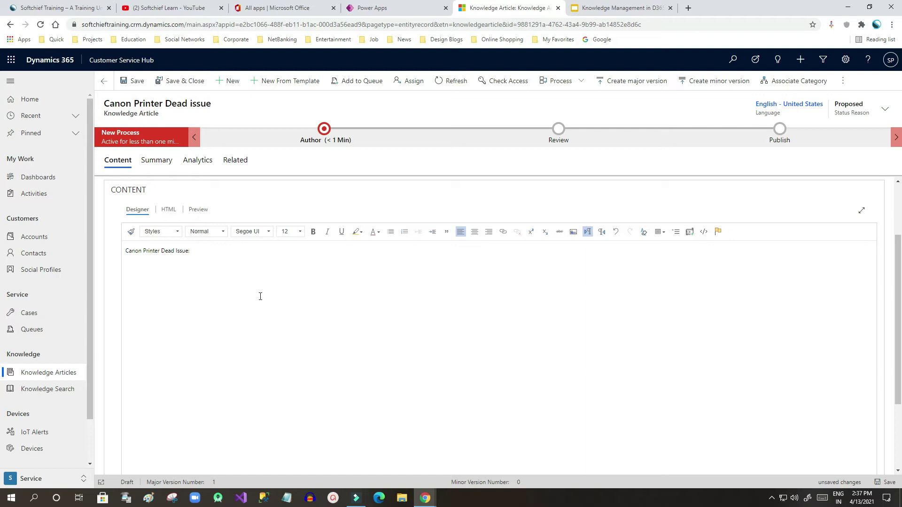
{"action": "key", "text": "Return"}
{"action": "type", "text": "Please follow the steps below to resolve the issue."}
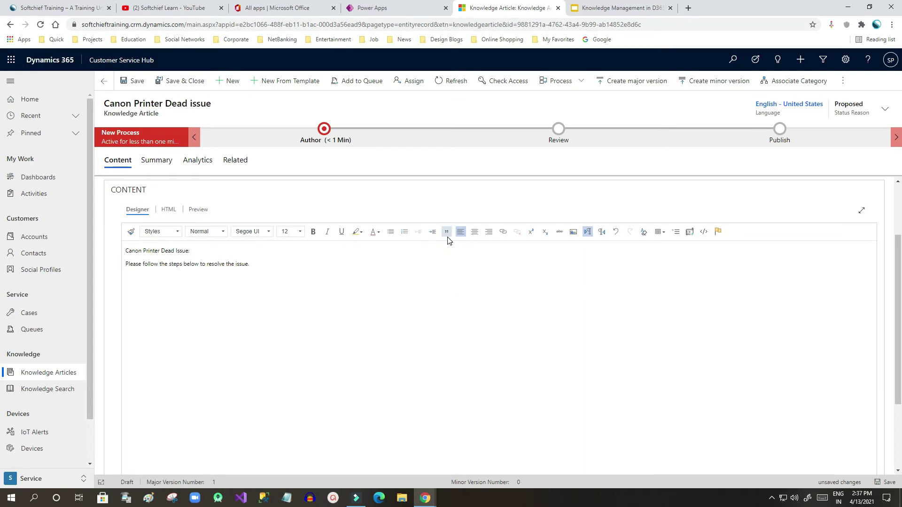
Start a bulleted list below the introductory line with the first item "Open the Tray and clean it."
{"action": "left_click", "coordinate": [390, 234]}
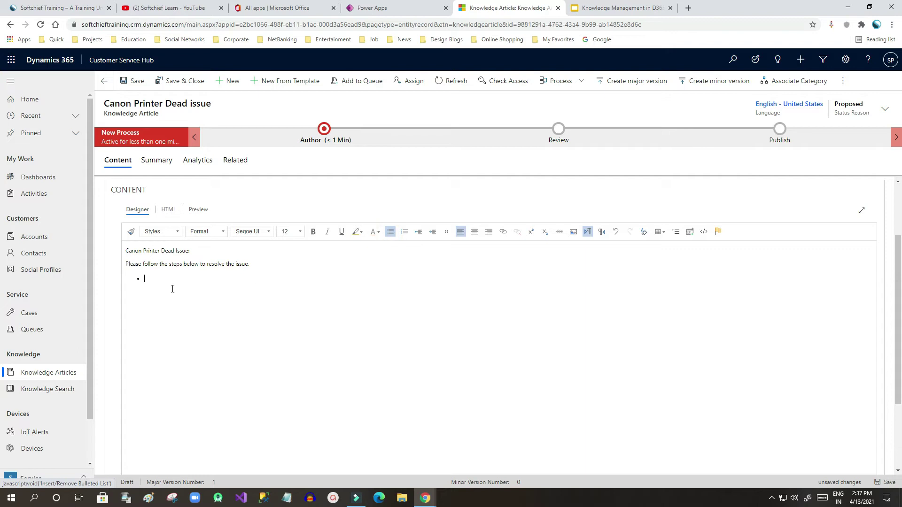
{"action": "left_click", "coordinate": [167, 281]}
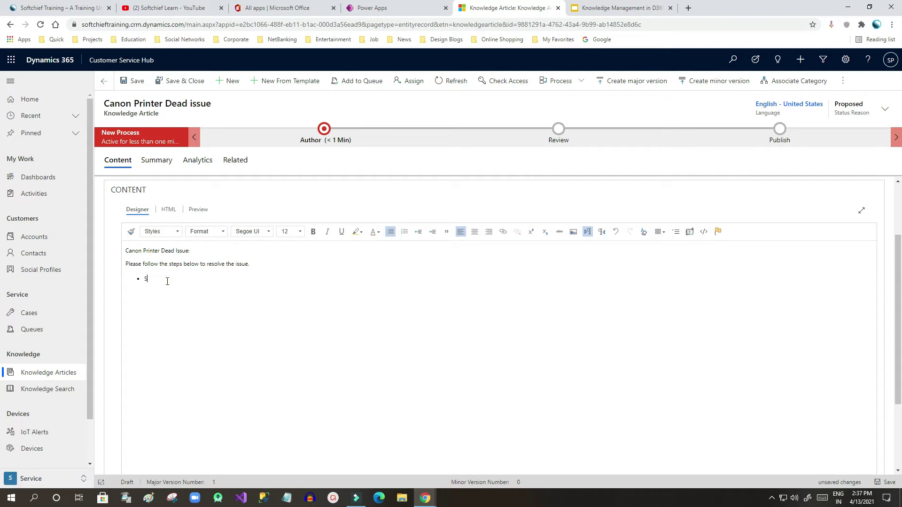
{"action": "type", "text": "Restra"}
{"action": "key", "text": "BackSpace"}
{"action": "key", "text": "BackSpace"}
{"action": "key", "text": "BackSpace"}
{"action": "key", "text": "BackSpace"}
{"action": "key", "text": "BackSpace"}
{"action": "key", "text": "BackSpace"}
{"action": "type", "text": "Ope"}
{"action": "type", "text": "n the Tr"}
{"action": "type", "text": "ay "}
{"action": "type", "text": "and clea"}
{"action": "type", "text": "n it. "}
Add the second bullet "Disconnect from power supply" and correct its typing errors
{"action": "type", "text": "Disconnect f"}
{"action": "type", "text": "romk 'power"}
{"action": "type", "text": " supplt"}
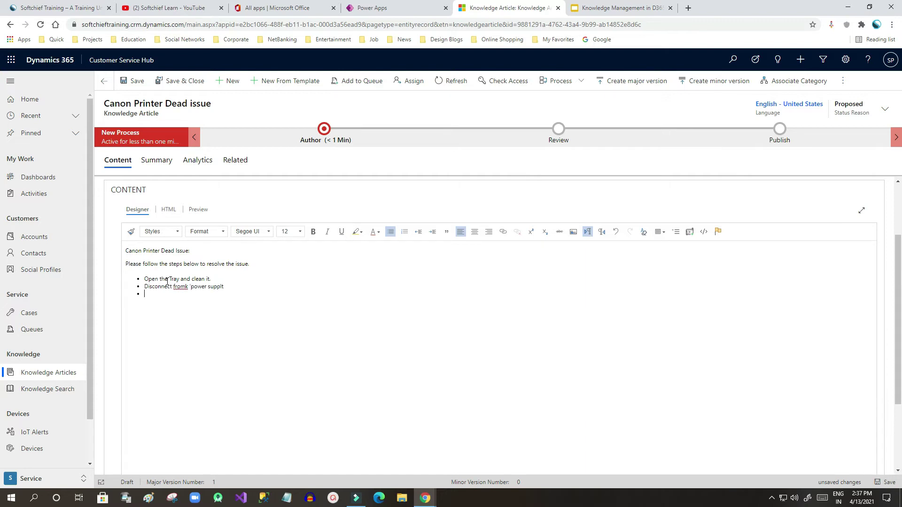
{"action": "key", "text": "Left"}
{"action": "key", "text": "Left"}
{"action": "key", "text": "Left"}
{"action": "key", "text": "Left"}
{"action": "key", "text": "Left"}
{"action": "key", "text": "Left"}
{"action": "key", "text": "Left"}
{"action": "key", "text": "Left"}
{"action": "key", "text": "Left"}
{"action": "key", "text": "Left"}
{"action": "key", "text": "Left"}
{"action": "key", "text": "Left"}
{"action": "key", "text": "BackSpace"}
{"action": "key", "text": "BackSpace"}
{"action": "key", "text": "BackSpace"}
{"action": "left_click", "coordinate": [220, 286]}
{"action": "key", "text": "BackSpace"}
{"action": "type", "text": "y"}
Add the third bullet "Reconnect Printer" and, below the list, the closing line "Once all steps are done then the issue will be resolved."
{"action": "left_click", "coordinate": [148, 293]}
{"action": "type", "text": "Reconnct"}
{"action": "type", "text": "ctPr"}
{"action": "type", "text": "inter"}
{"action": "key", "text": "Return"}
{"action": "key", "text": "Return"}
{"action": "type", "text": "Once all step"}
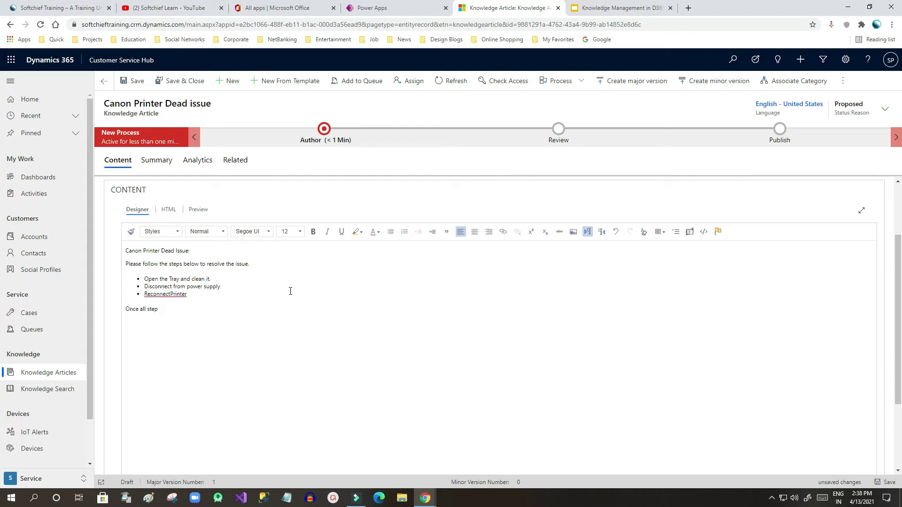
{"action": "left_click", "coordinate": [182, 295]}
{"action": "left_click", "coordinate": [171, 307]}
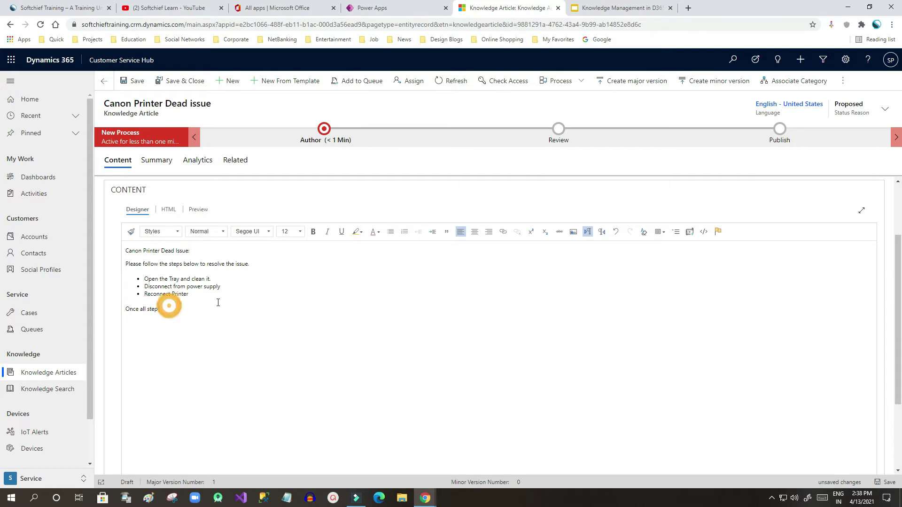
{"action": "type", "text": "s are"}
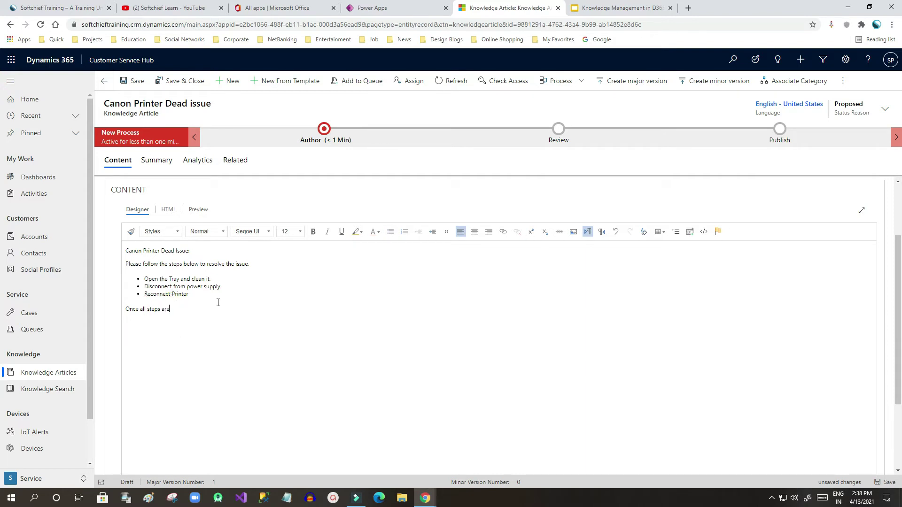
{"action": "type", "text": " done then the issue will be resolved."}
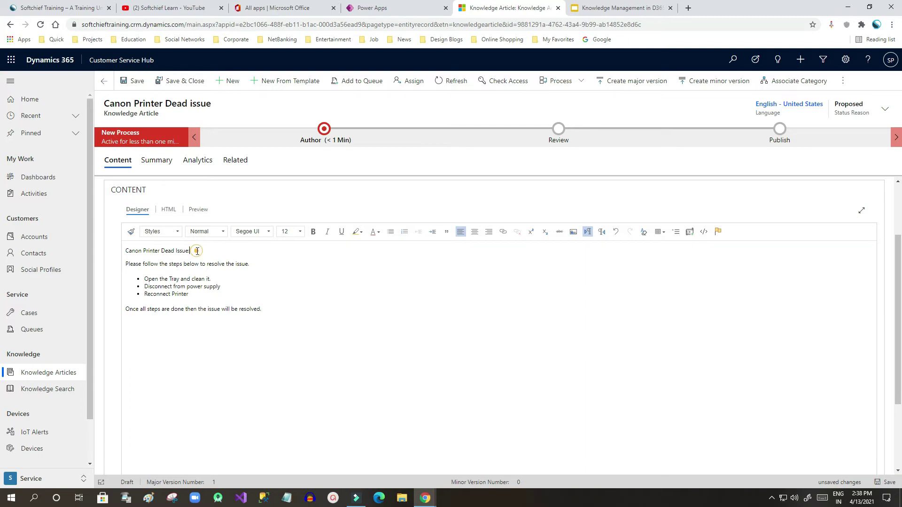
Format the "Canon Printer Dead Issue:" line as Heading 1
{"action": "left_click_drag", "start_coordinate": [198, 251], "coordinate": [121, 249]}
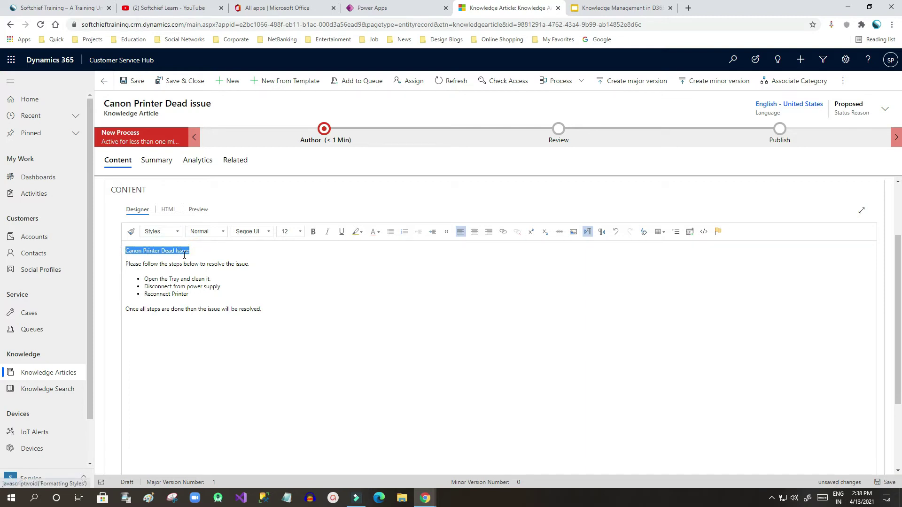
{"action": "left_click", "coordinate": [179, 232]}
{"action": "left_click", "coordinate": [178, 232]}
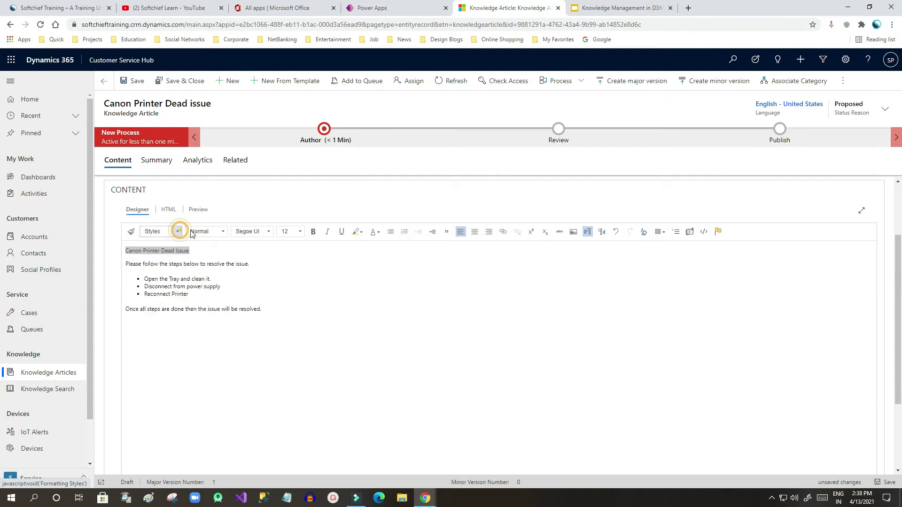
{"action": "left_click", "coordinate": [222, 232]}
{"action": "left_click", "coordinate": [223, 272]}
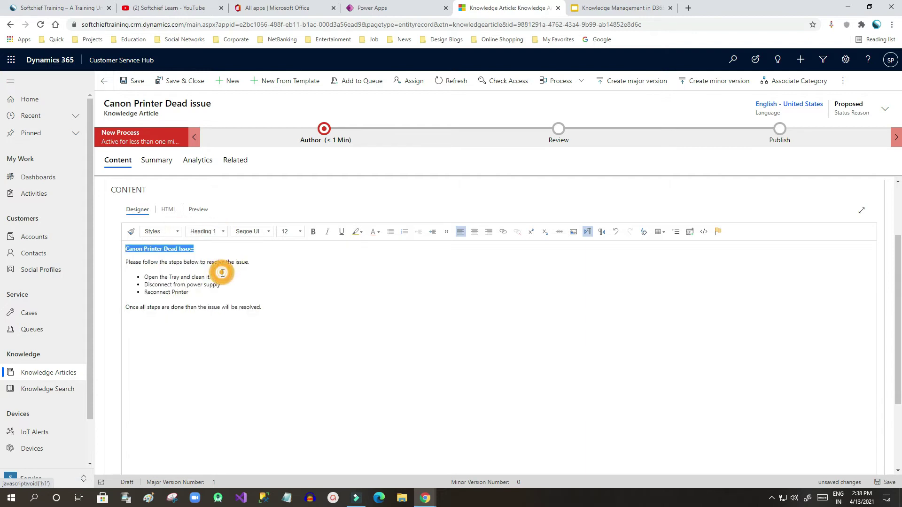
{"action": "left_click", "coordinate": [223, 232]}
{"action": "left_click", "coordinate": [227, 271]}
{"action": "left_click", "coordinate": [204, 274]}
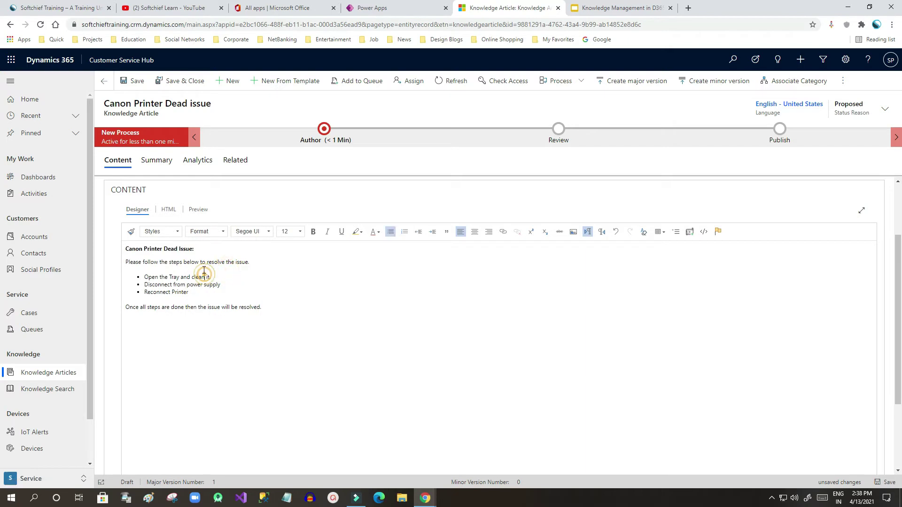
Apply a much larger font size to the "Canon Printer Dead Issue:" heading
{"action": "left_click_drag", "start_coordinate": [194, 250], "coordinate": [125, 249]}
{"action": "left_click", "coordinate": [299, 233]}
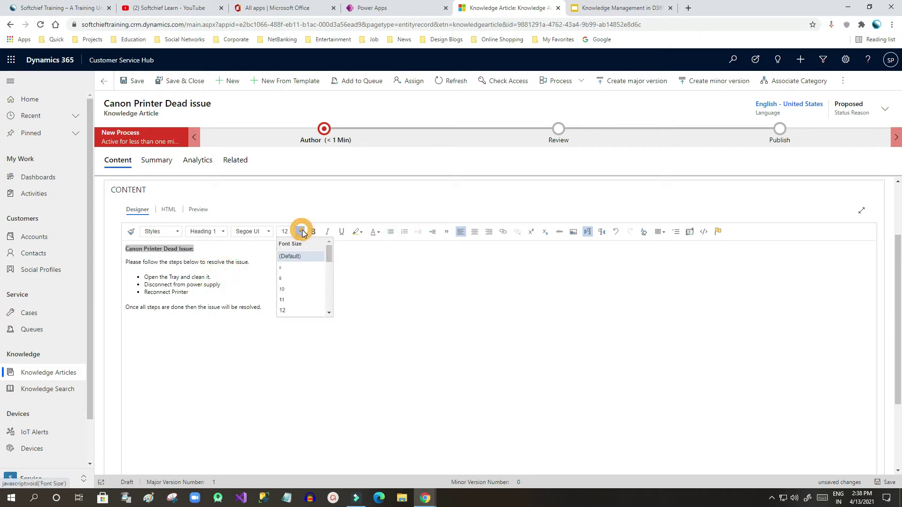
{"action": "scroll", "coordinate": [294, 302], "scroll_direction": "down", "scroll_amount": 3}
{"action": "left_click", "coordinate": [291, 292]}
{"action": "left_click", "coordinate": [245, 288]}
Increase the font size of the line "Please follow the steps below to resolve the issue."
{"action": "left_click_drag", "start_coordinate": [252, 272], "coordinate": [122, 273]}
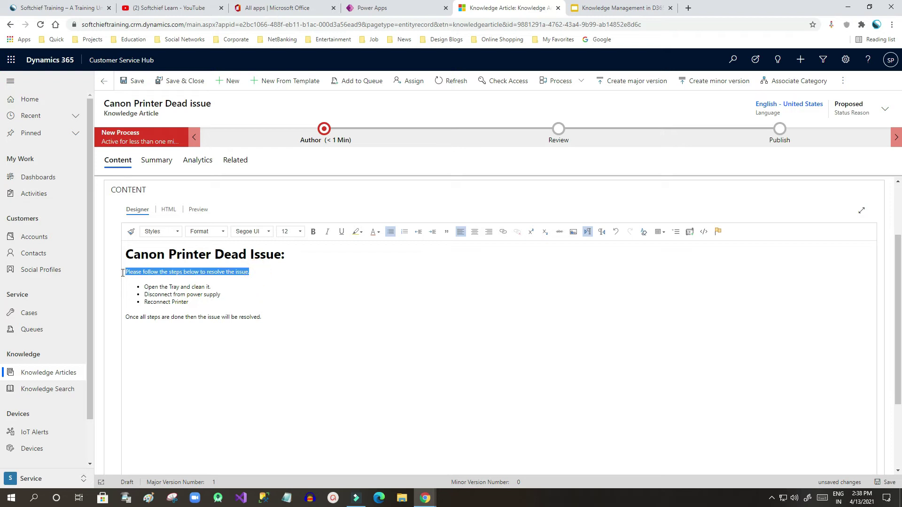
{"action": "left_click", "coordinate": [288, 233]}
{"action": "scroll", "coordinate": [296, 289], "scroll_direction": "down", "scroll_amount": 3}
{"action": "scroll", "coordinate": [296, 278], "scroll_direction": "up", "scroll_amount": 2}
{"action": "left_click", "coordinate": [292, 284]}
{"action": "left_click", "coordinate": [219, 298]}
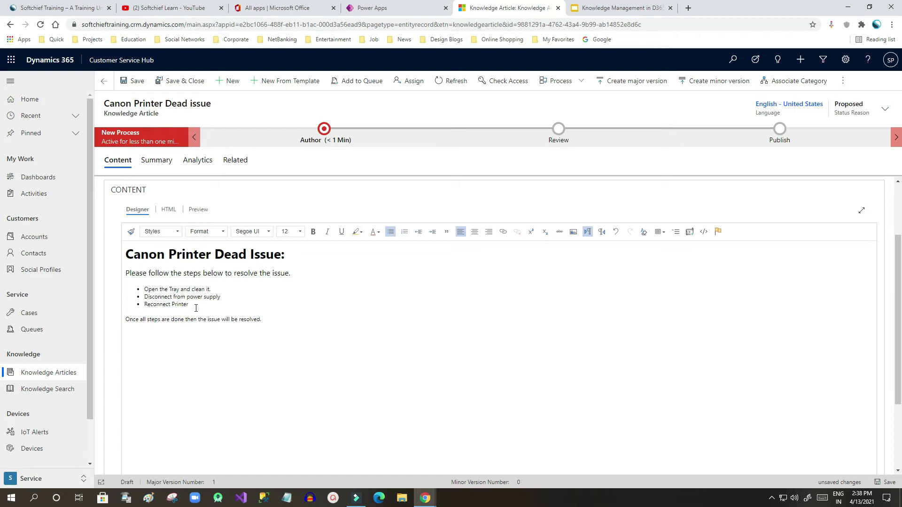
Change the text colour of the three bulleted steps to blue
{"action": "left_click_drag", "start_coordinate": [196, 308], "coordinate": [140, 292]}
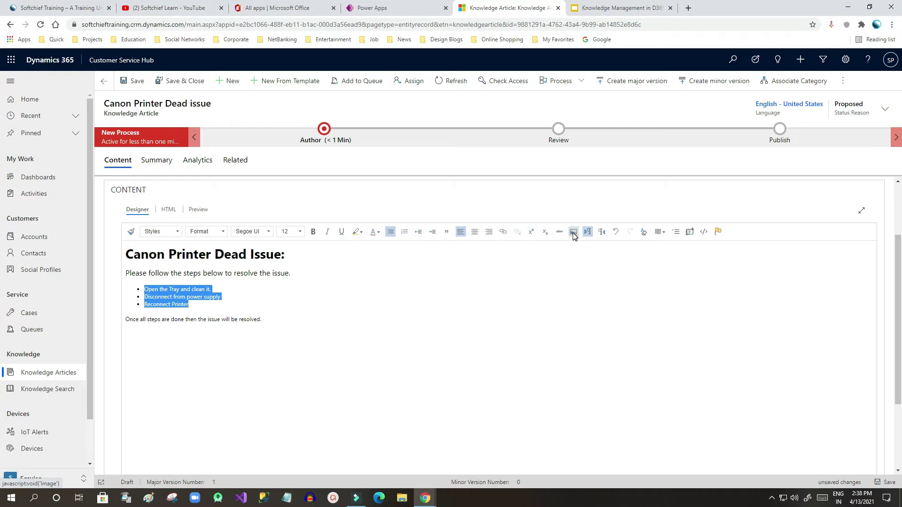
{"action": "left_click", "coordinate": [378, 233]}
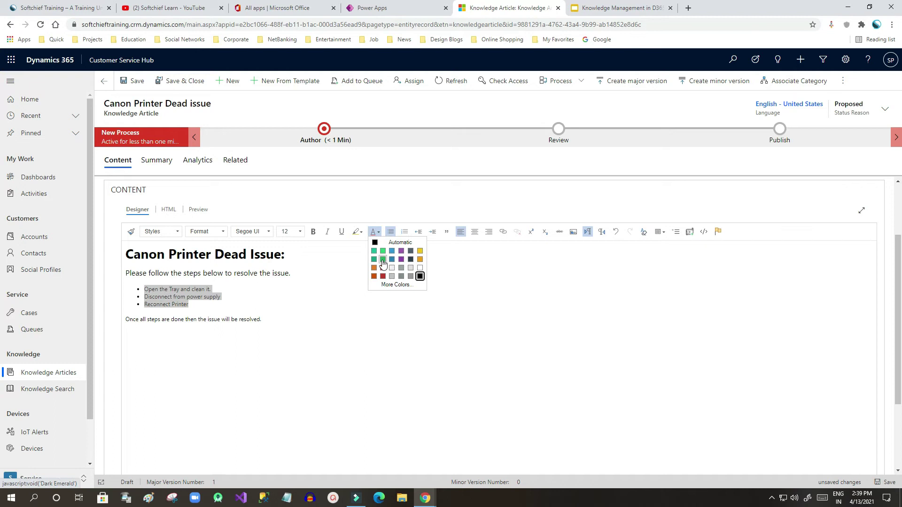
{"action": "left_click", "coordinate": [394, 265]}
{"action": "left_click", "coordinate": [189, 322]}
Increase the font size of the three bulleted steps
{"action": "left_click_drag", "start_coordinate": [197, 306], "coordinate": [129, 293]}
{"action": "left_click", "coordinate": [298, 231]}
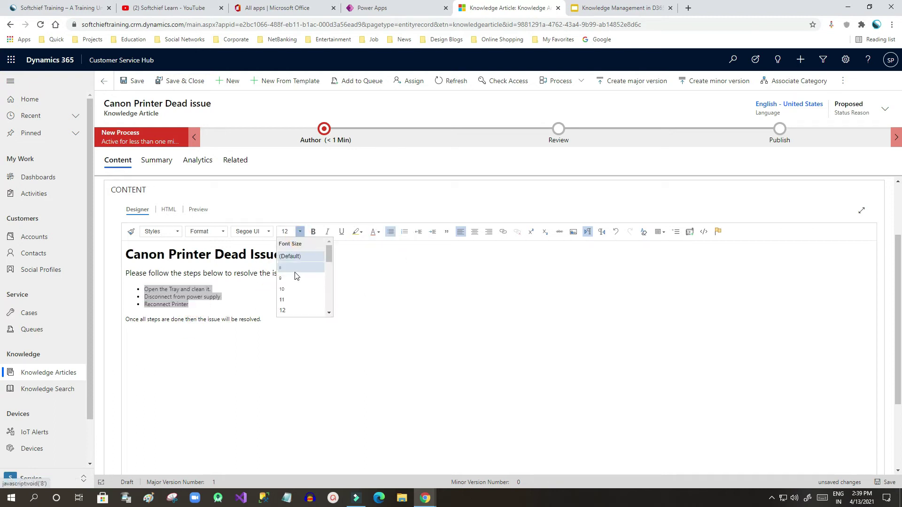
{"action": "left_click", "coordinate": [292, 285]}
{"action": "left_click", "coordinate": [238, 312]}
{"action": "left_click", "coordinate": [231, 302]}
Place the text cursor on a new blank line below the closing sentence of the content
{"action": "left_click", "coordinate": [223, 339]}
{"action": "double_click", "coordinate": [259, 323]}
{"action": "key", "text": "ctrl+a"}
{"action": "left_click", "coordinate": [241, 328]}
{"action": "left_click", "coordinate": [264, 328]}
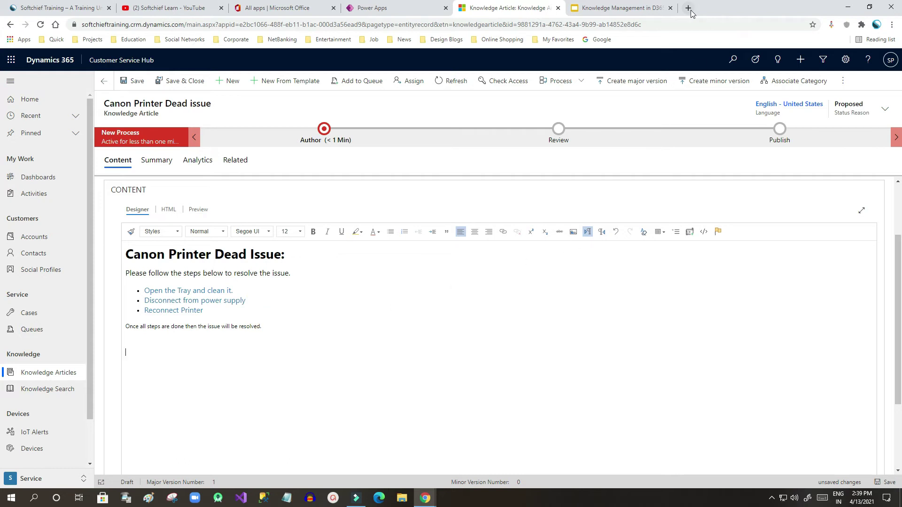
Start inserting an image below the closing sentence, choosing a web address as its source
{"action": "left_click", "coordinate": [574, 232]}
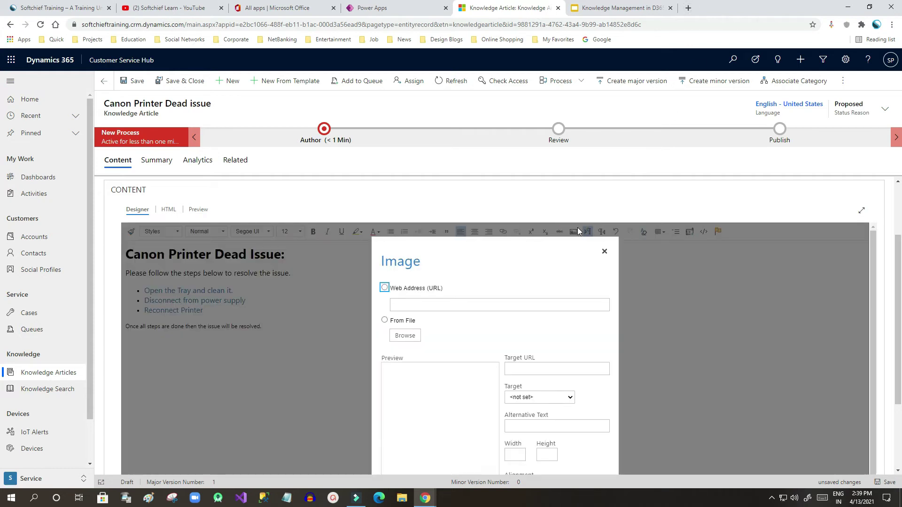
{"action": "left_click", "coordinate": [523, 308]}
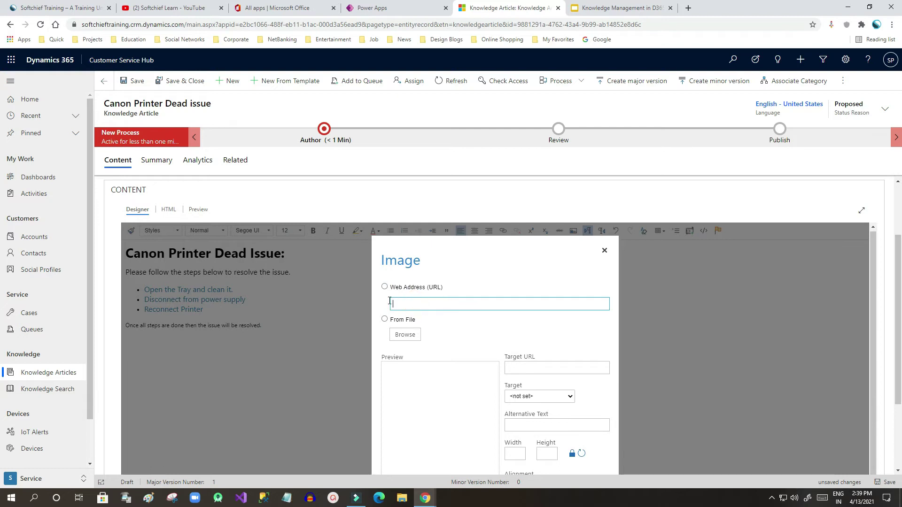
{"action": "left_click", "coordinate": [385, 287]}
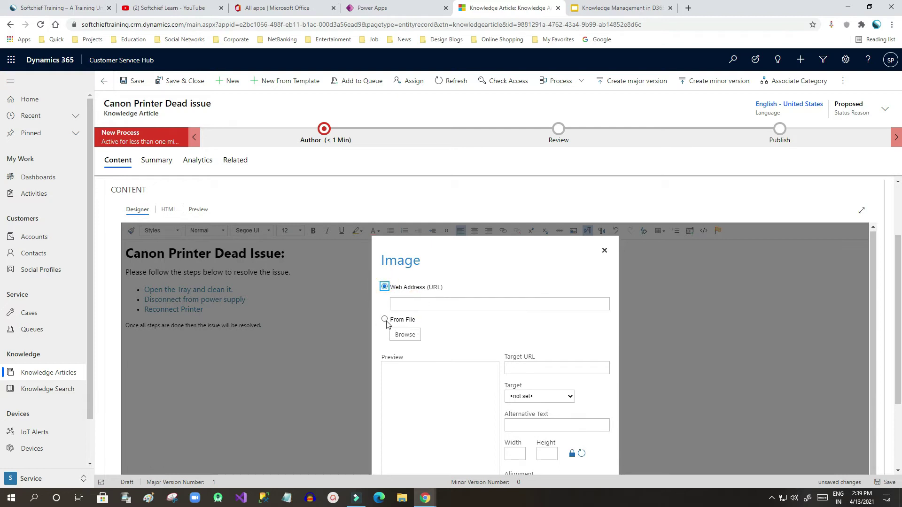
{"action": "left_click", "coordinate": [402, 305]}
Search Google Images for a canon printer in a new browser tab
{"action": "left_click", "coordinate": [688, 7]}
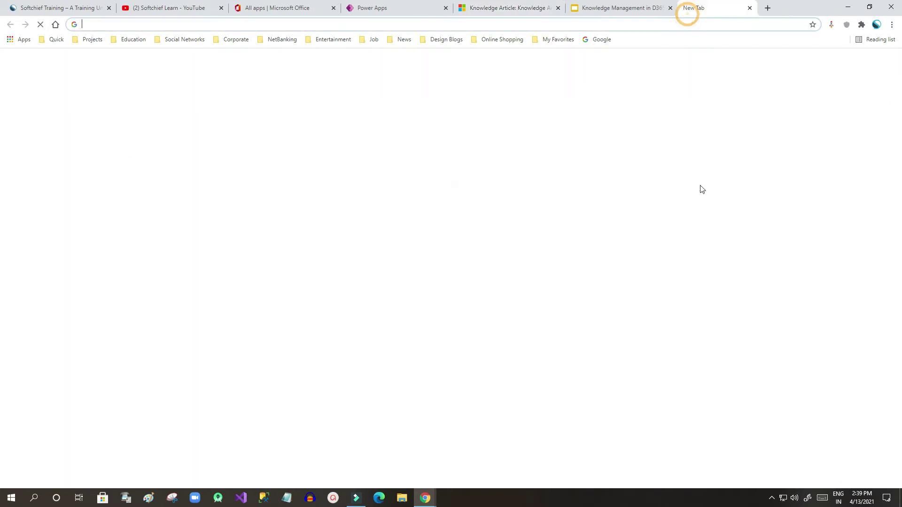
{"action": "type", "text": "ca"}
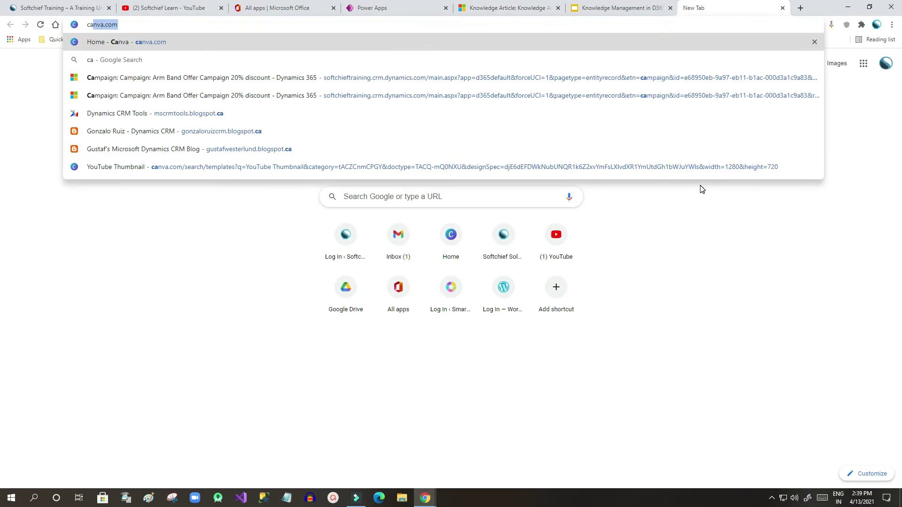
{"action": "type", "text": "non ptr"}
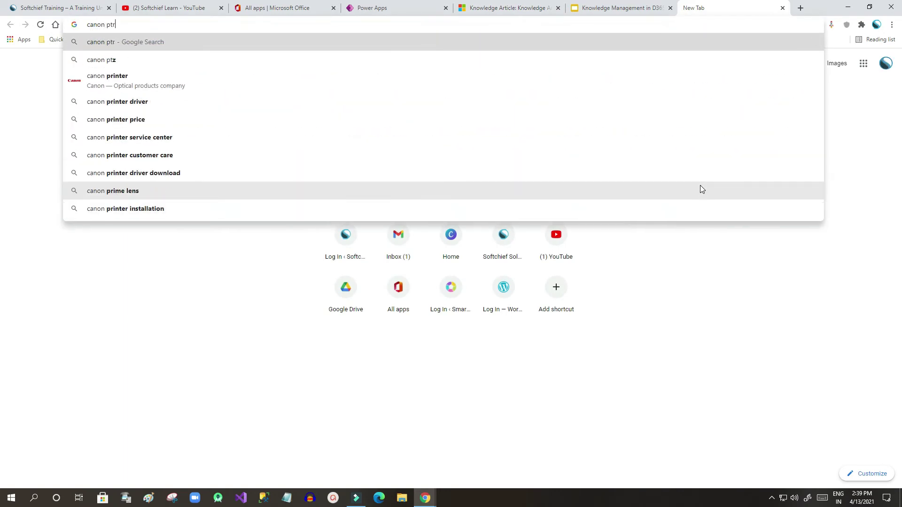
{"action": "type", "text": "inter"}
{"action": "key", "text": "Return"}
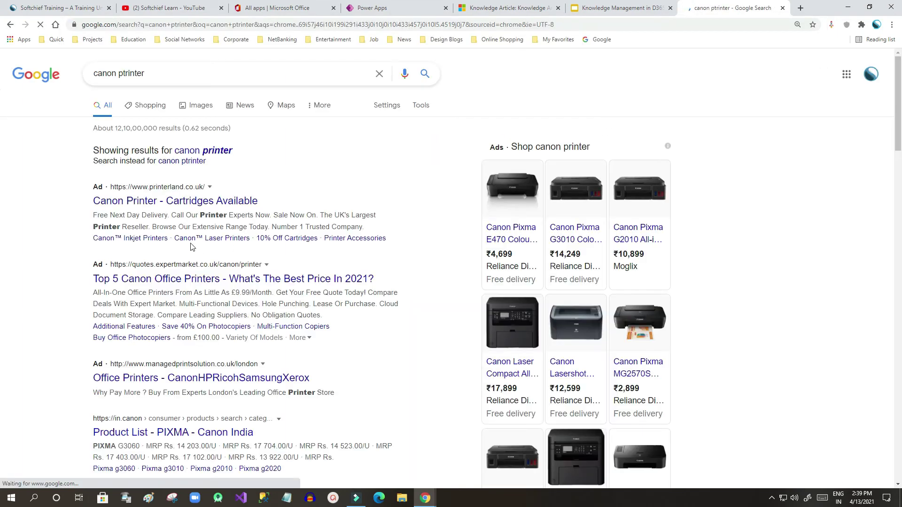
{"action": "left_click", "coordinate": [205, 108]}
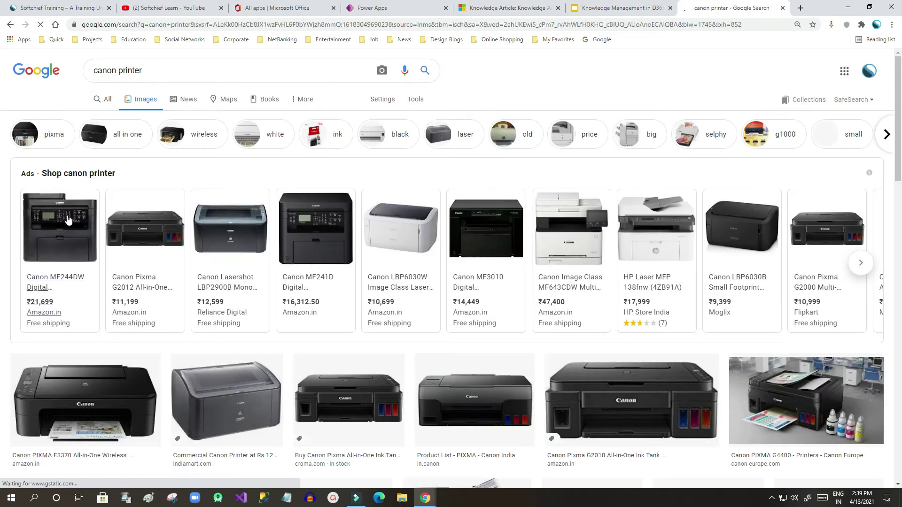
Open the IndiaMART "Commercial Canon Printer" image result and copy its image address
{"action": "left_click", "coordinate": [291, 212]}
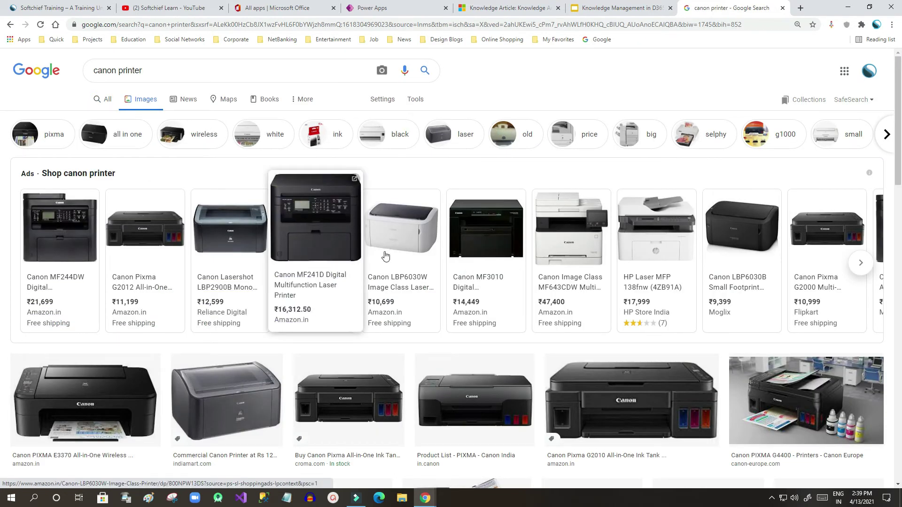
{"action": "left_click", "coordinate": [220, 397]}
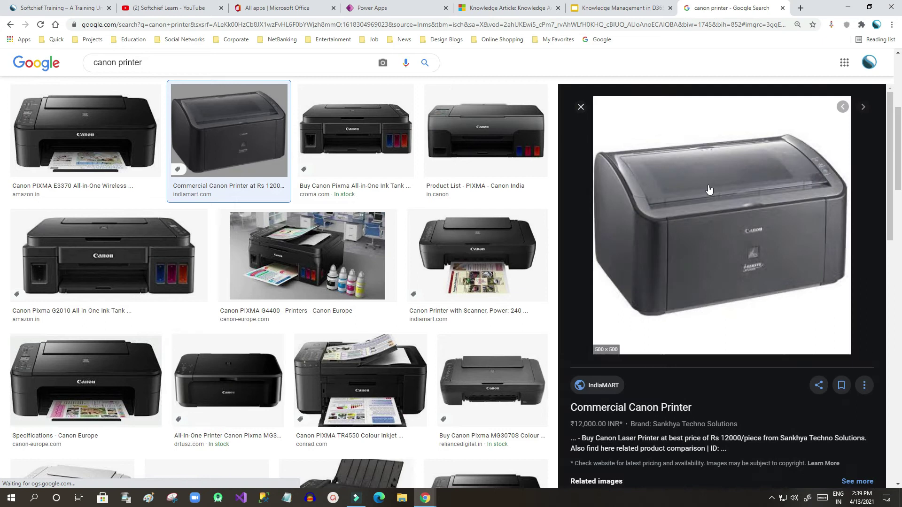
{"action": "right_click", "coordinate": [705, 185]}
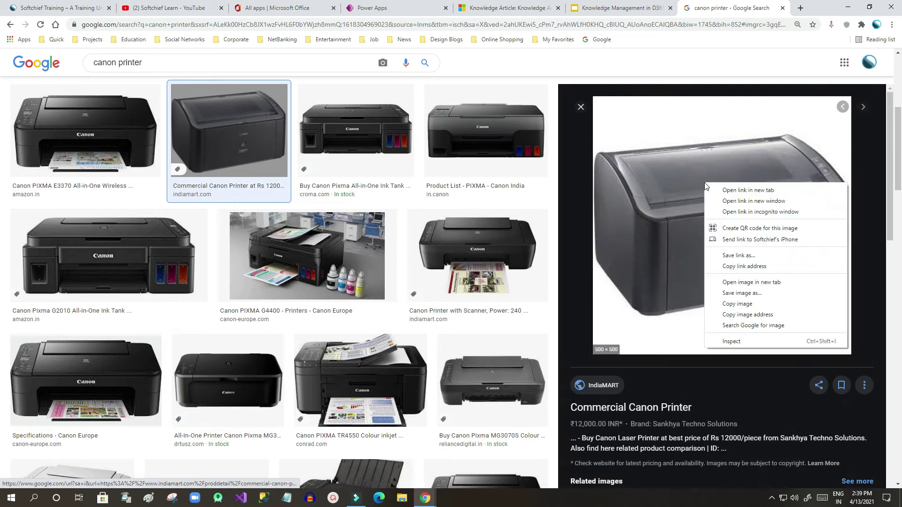
{"action": "left_click", "coordinate": [761, 315]}
Return to the knowledge article, paste the copied image address as the image's web address and insert the picture
{"action": "left_click", "coordinate": [620, 8]}
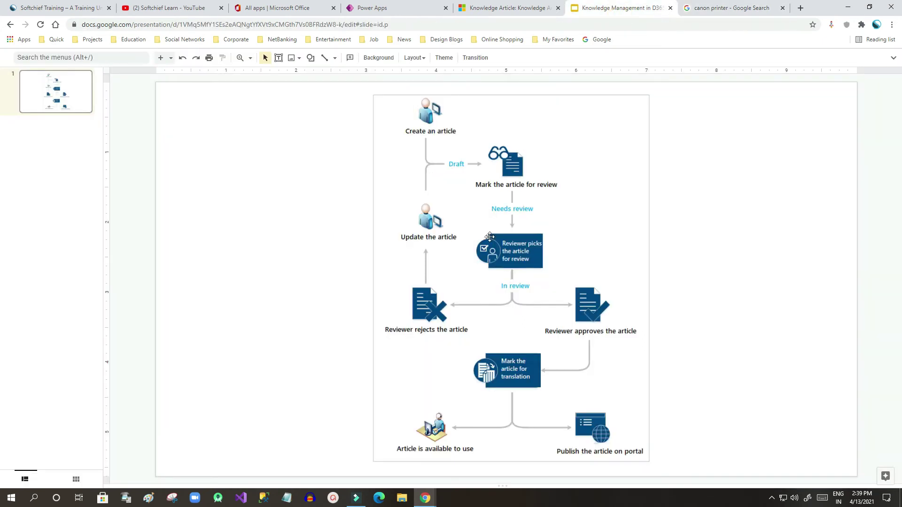
{"action": "left_click", "coordinate": [506, 5]}
{"action": "key", "text": "ctrl+v"}
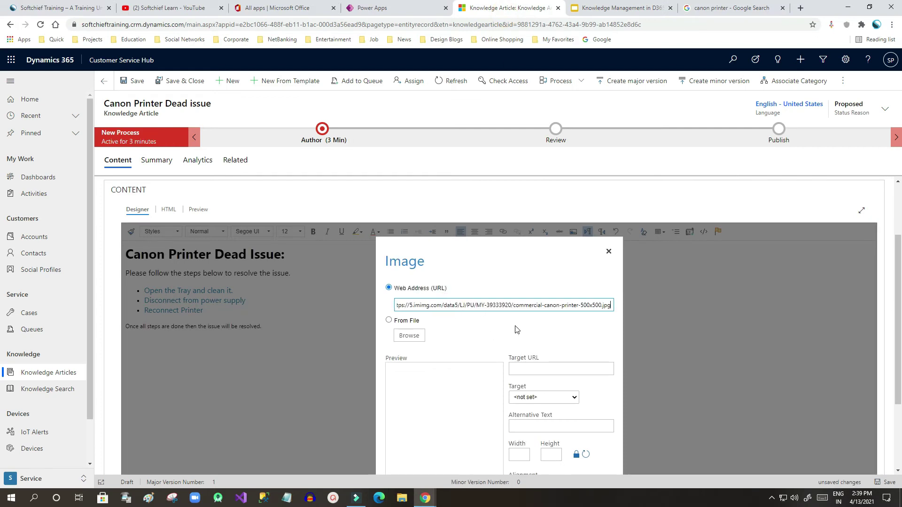
{"action": "scroll", "coordinate": [517, 329], "scroll_direction": "down", "scroll_amount": 2}
{"action": "scroll", "coordinate": [516, 325], "scroll_direction": "down", "scroll_amount": 1}
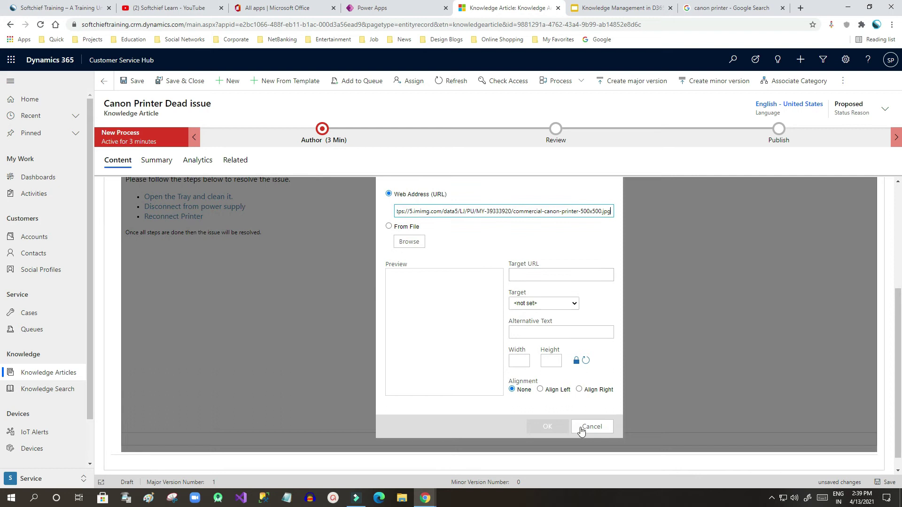
{"action": "scroll", "coordinate": [535, 304], "scroll_direction": "up", "scroll_amount": 1}
{"action": "left_click", "coordinate": [457, 275]}
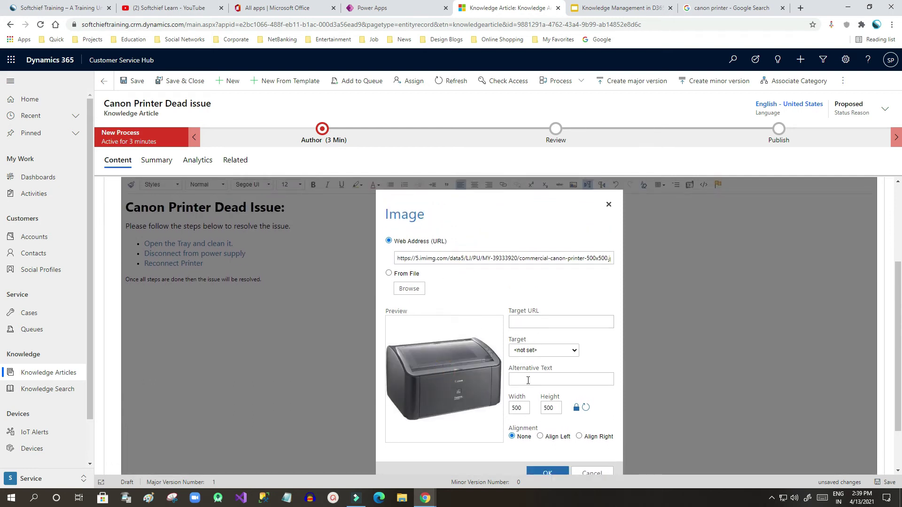
{"action": "scroll", "coordinate": [438, 364], "scroll_direction": "down", "scroll_amount": 1}
{"action": "left_click", "coordinate": [557, 424]}
Shrink the inserted printer image to about 240 pixels high and remove the blank line above it
{"action": "left_click", "coordinate": [442, 287]}
{"action": "scroll", "coordinate": [456, 303], "scroll_direction": "up", "scroll_amount": 2}
{"action": "scroll", "coordinate": [456, 305], "scroll_direction": "down", "scroll_amount": 5}
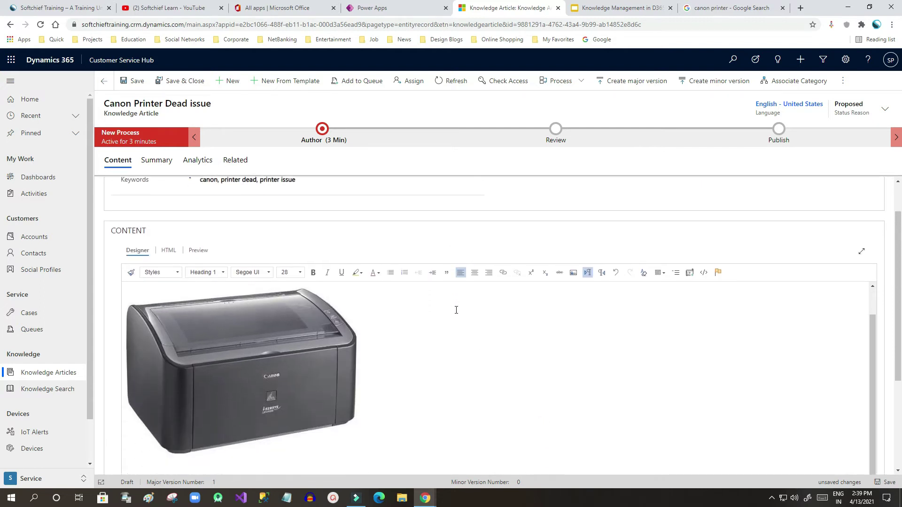
{"action": "scroll", "coordinate": [455, 316], "scroll_direction": "up", "scroll_amount": 1}
{"action": "left_click", "coordinate": [282, 285]}
{"action": "left_click_drag", "start_coordinate": [359, 411], "coordinate": [239, 342]}
{"action": "scroll", "coordinate": [242, 269], "scroll_direction": "down", "scroll_amount": 1}
{"action": "left_click_drag", "start_coordinate": [177, 220], "coordinate": [277, 384]}
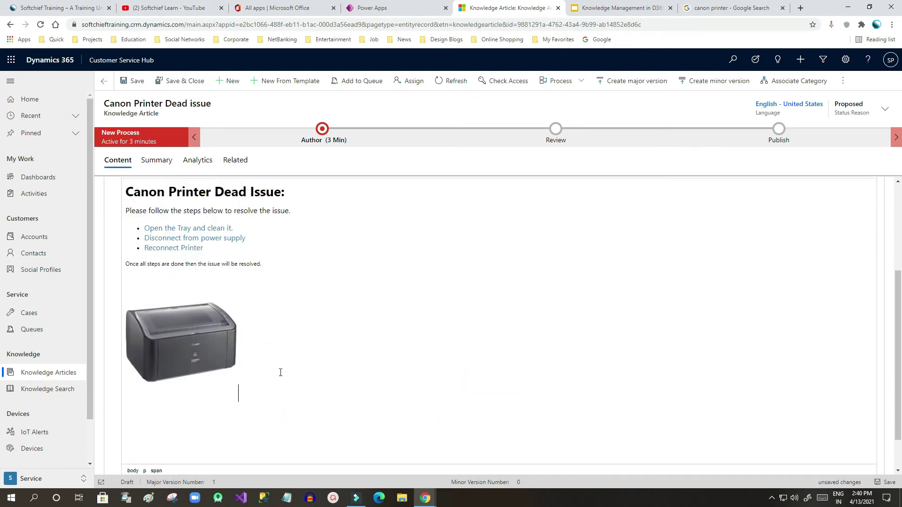
{"action": "left_click", "coordinate": [181, 322]}
{"action": "key", "text": "BackSpace"}
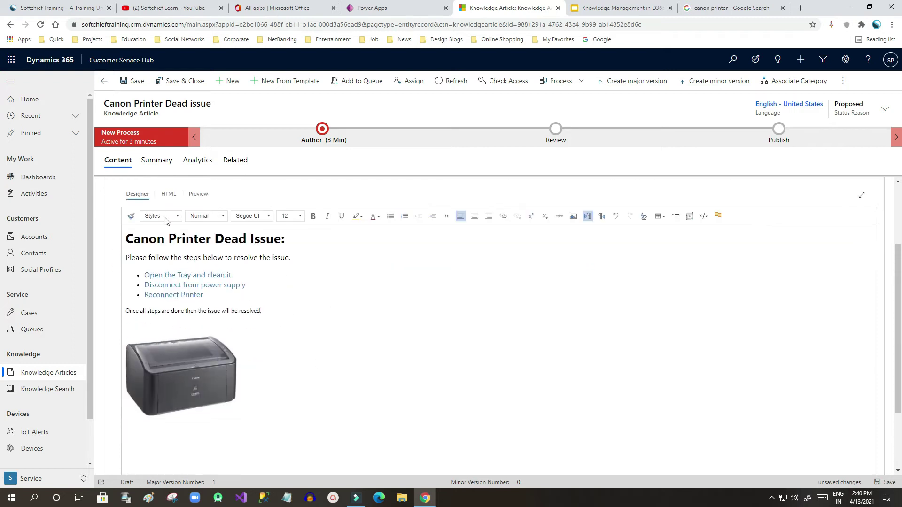
Examine the HTML source of the article content, including the markup of the inserted image
{"action": "left_click", "coordinate": [165, 196]}
{"action": "left_click_drag", "start_coordinate": [175, 240], "coordinate": [268, 377]}
{"action": "left_click", "coordinate": [269, 380]}
{"action": "left_click_drag", "start_coordinate": [184, 340], "coordinate": [269, 344]}
{"action": "left_click", "coordinate": [209, 238]}
{"action": "left_click", "coordinate": [268, 344]}
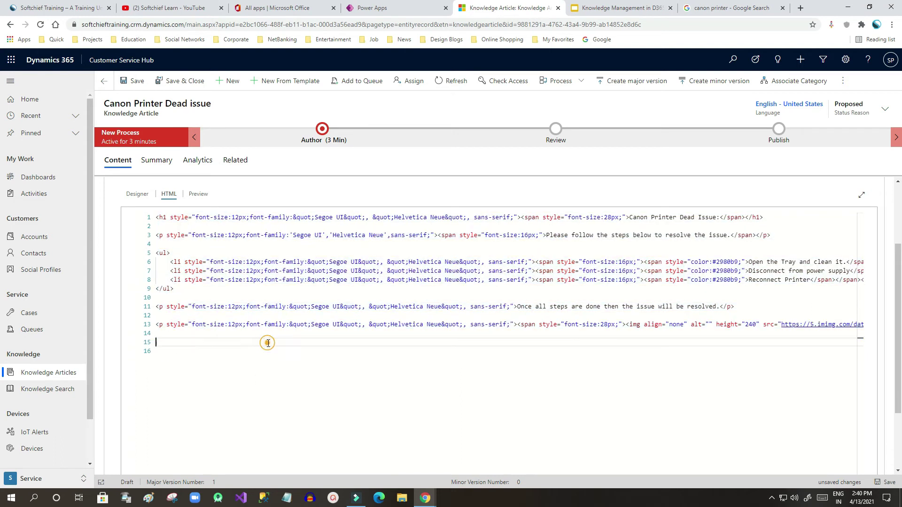
Preview the article content in the desktop, tablet and mobile layouts, ending on the desktop layout
{"action": "left_click", "coordinate": [198, 194]}
{"action": "scroll", "coordinate": [491, 317], "scroll_direction": "down", "scroll_amount": 1}
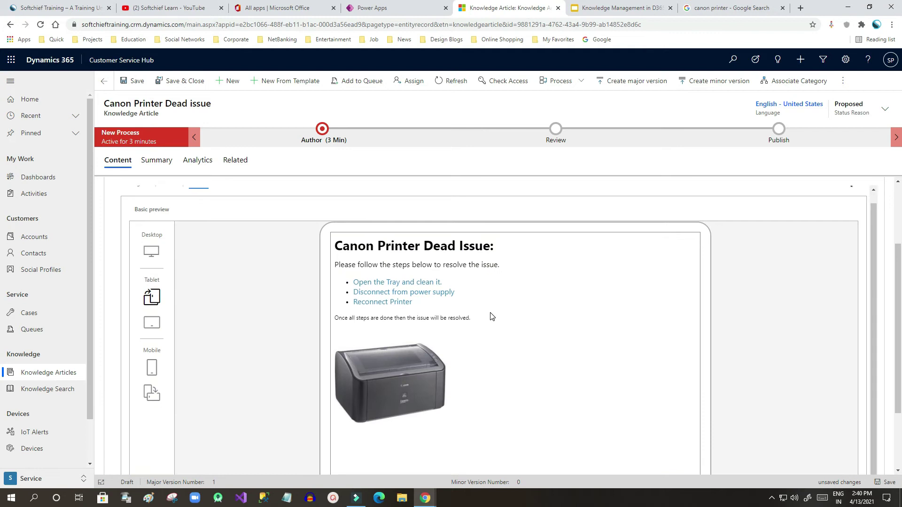
{"action": "left_click", "coordinate": [150, 253]}
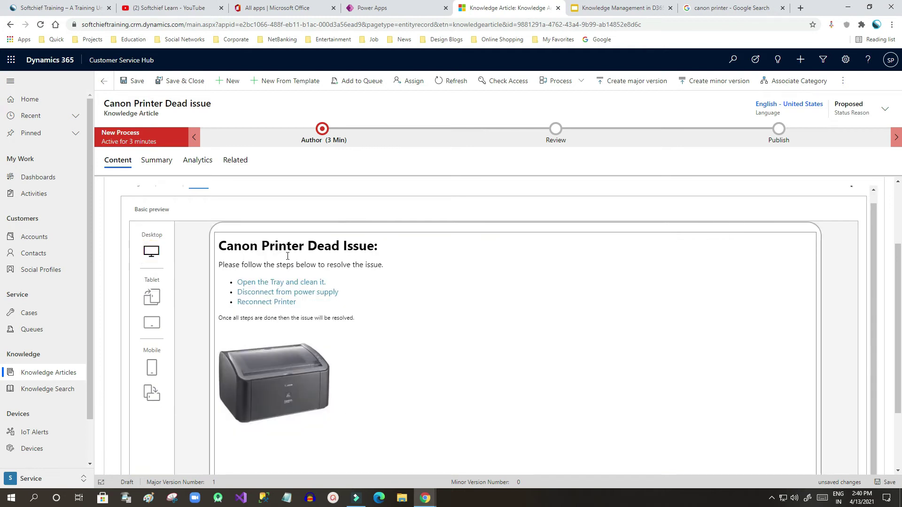
{"action": "left_click", "coordinate": [152, 297]}
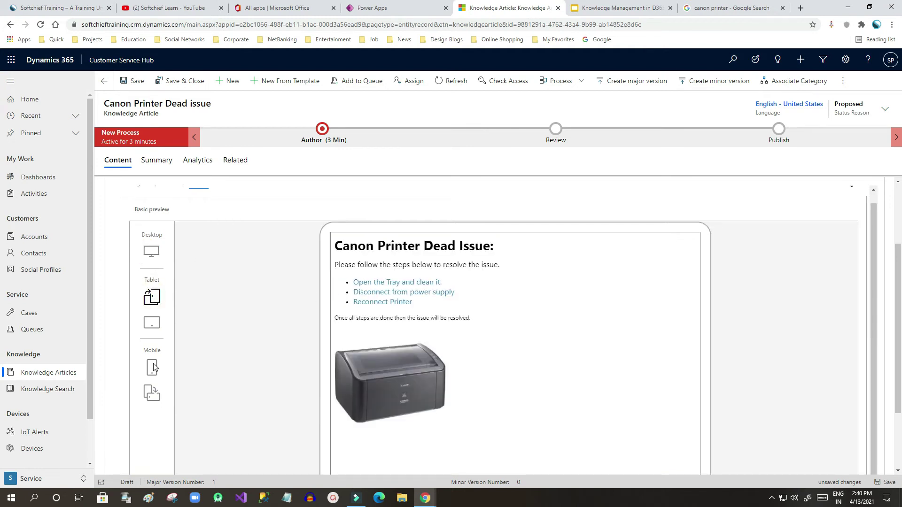
{"action": "left_click", "coordinate": [153, 324]}
{"action": "left_click", "coordinate": [154, 374]}
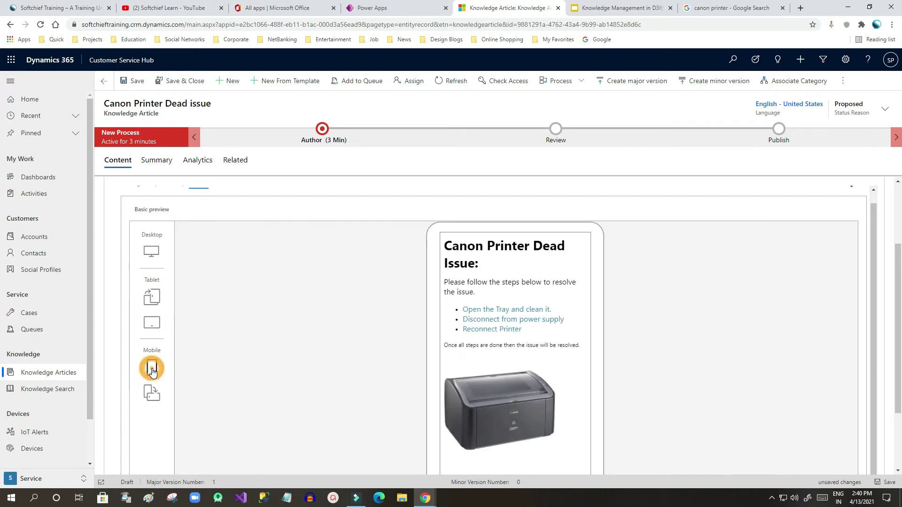
{"action": "scroll", "coordinate": [566, 347], "scroll_direction": "down", "scroll_amount": 2}
{"action": "scroll", "coordinate": [563, 348], "scroll_direction": "up", "scroll_amount": 1}
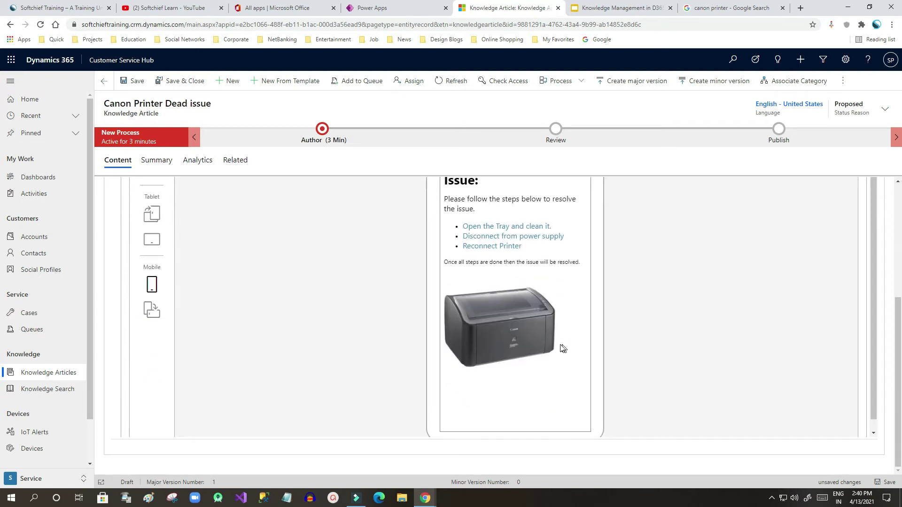
{"action": "scroll", "coordinate": [153, 313], "scroll_direction": "up", "scroll_amount": 4}
{"action": "left_click", "coordinate": [151, 347]}
{"action": "scroll", "coordinate": [155, 295], "scroll_direction": "up", "scroll_amount": 1}
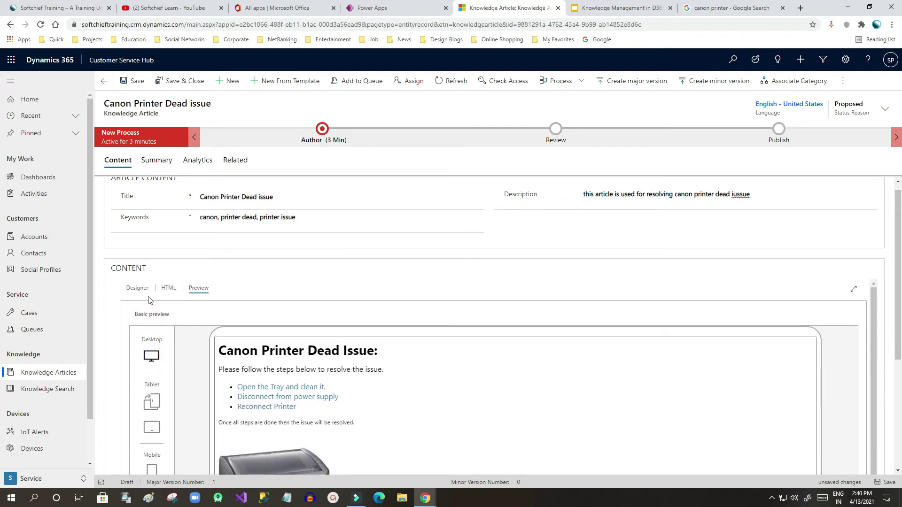
Return the article content to the designer view and look over the whole article
{"action": "left_click", "coordinate": [138, 287]}
{"action": "left_click", "coordinate": [134, 83]}
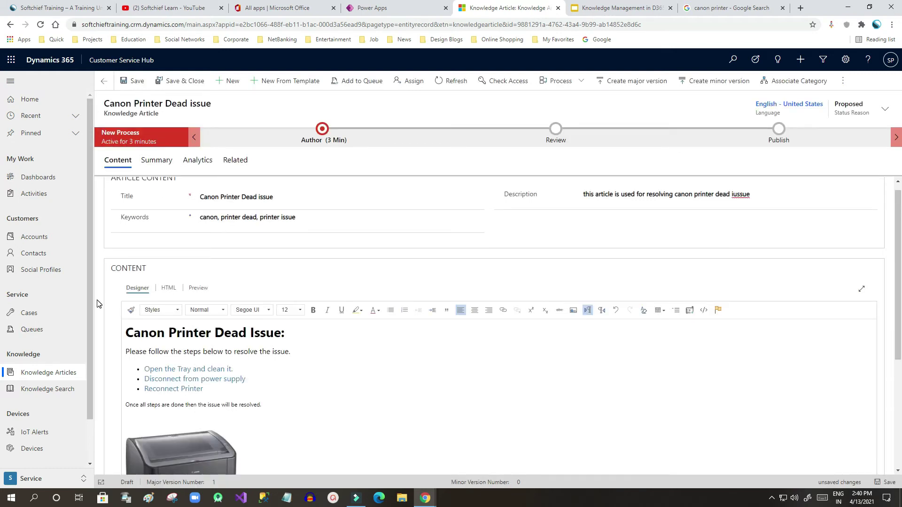
{"action": "scroll", "coordinate": [97, 303], "scroll_direction": "down", "scroll_amount": 4}
{"action": "scroll", "coordinate": [97, 304], "scroll_direction": "up", "scroll_amount": 4}
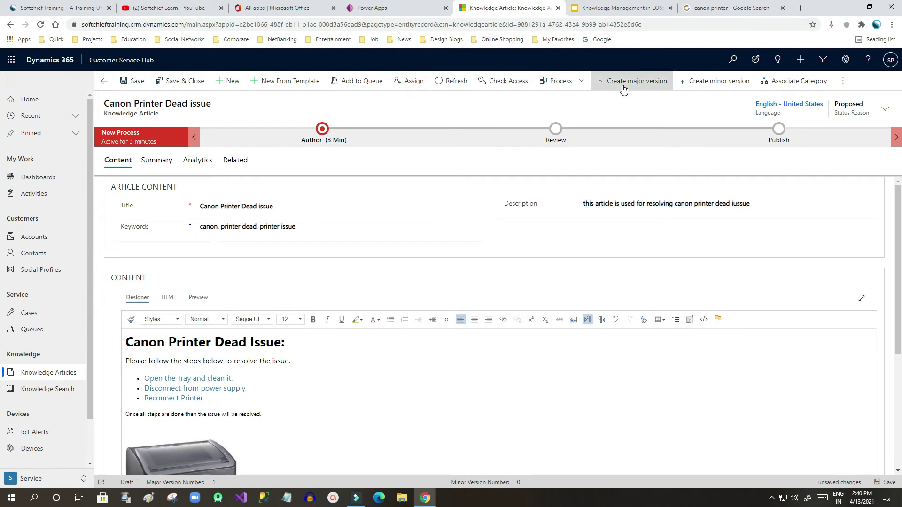
Set the article's status reason to Needs review and save the article
{"action": "left_click", "coordinate": [840, 88]}
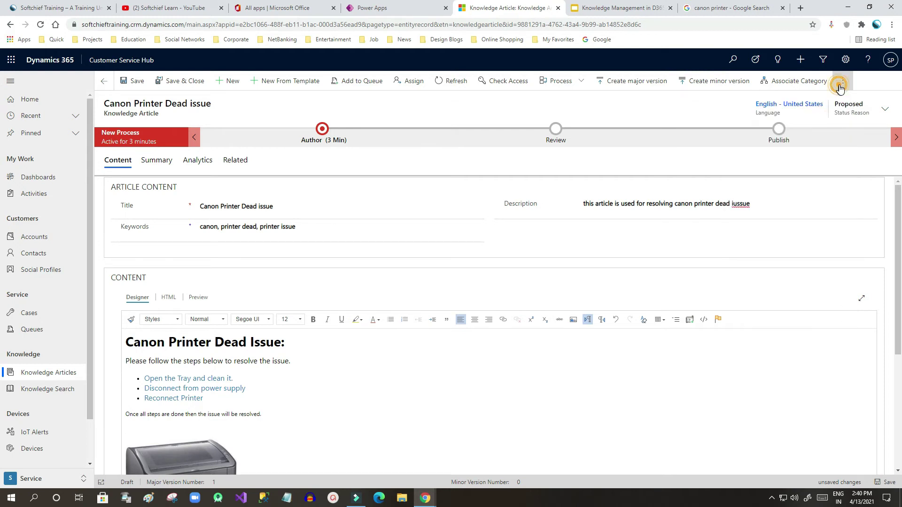
{"action": "left_click", "coordinate": [885, 109]}
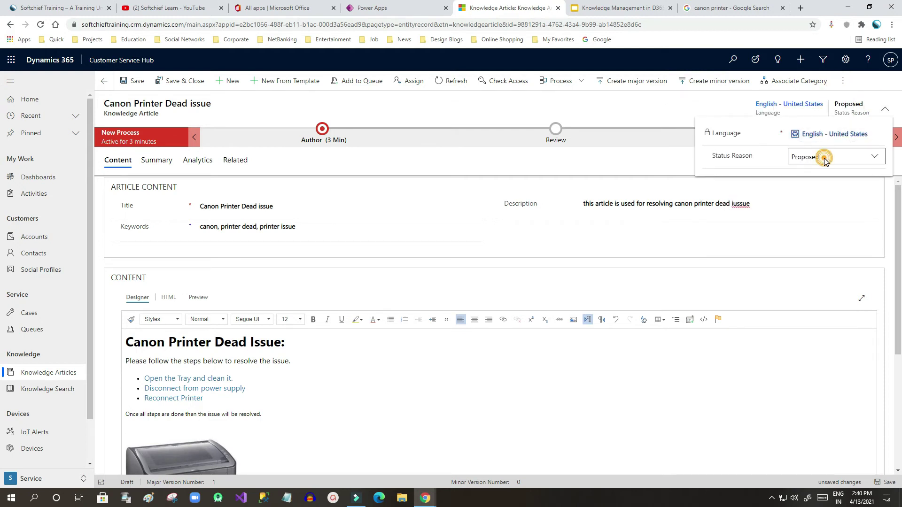
{"action": "left_click", "coordinate": [824, 159]}
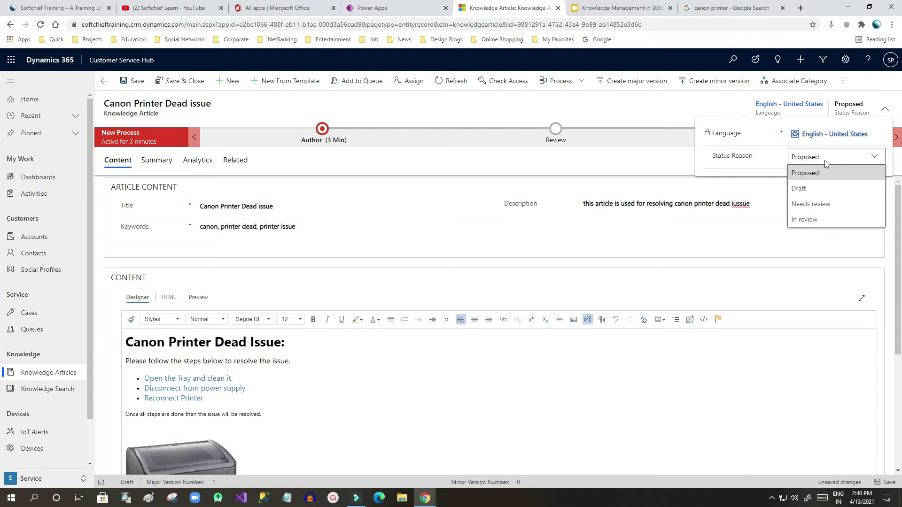
{"action": "left_click", "coordinate": [816, 209]}
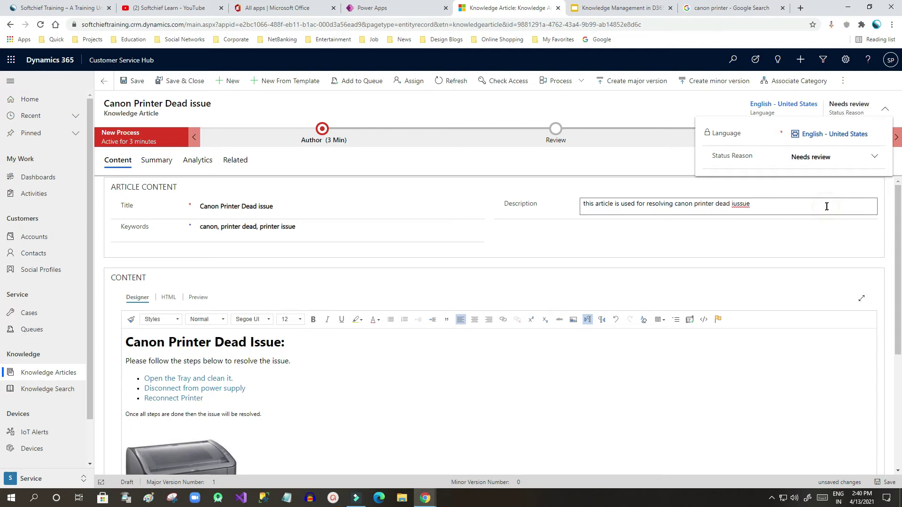
{"action": "left_click", "coordinate": [657, 117]}
{"action": "left_click", "coordinate": [134, 80]}
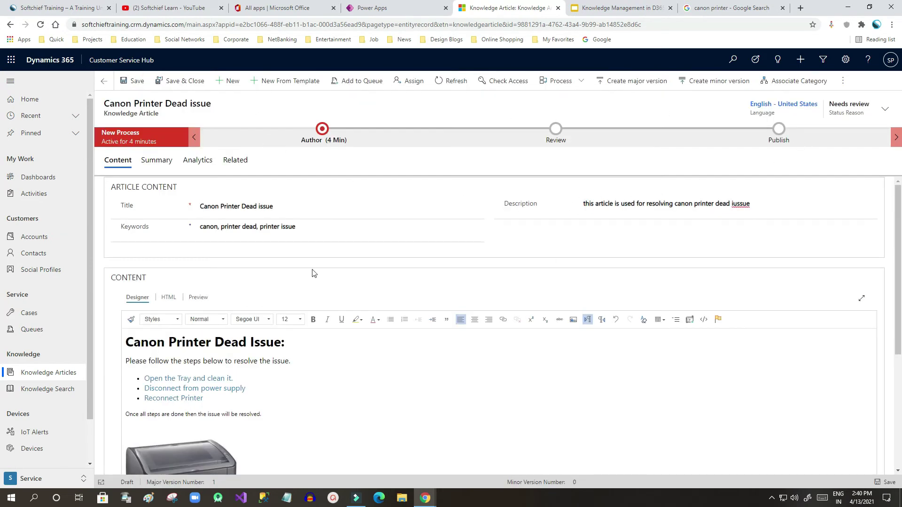
{"action": "scroll", "coordinate": [449, 219], "scroll_direction": "down", "scroll_amount": 4}
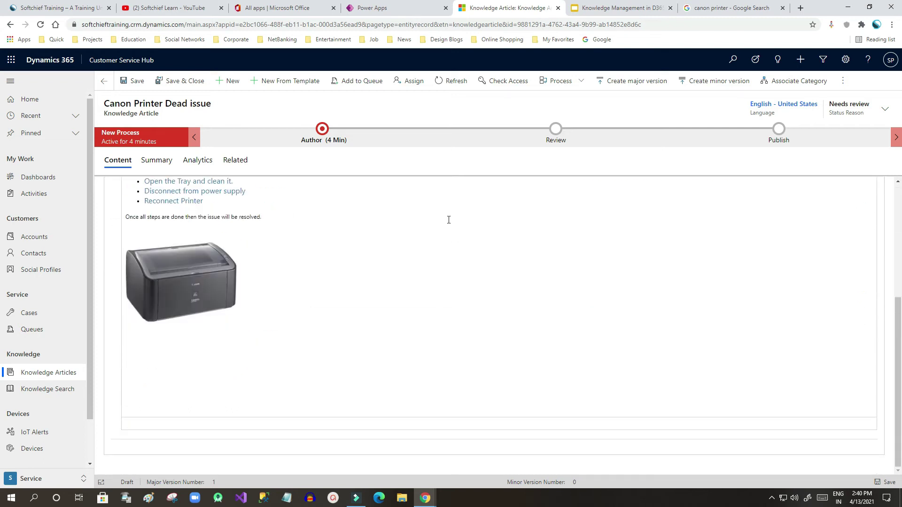
{"action": "scroll", "coordinate": [449, 219], "scroll_direction": "up", "scroll_amount": 4}
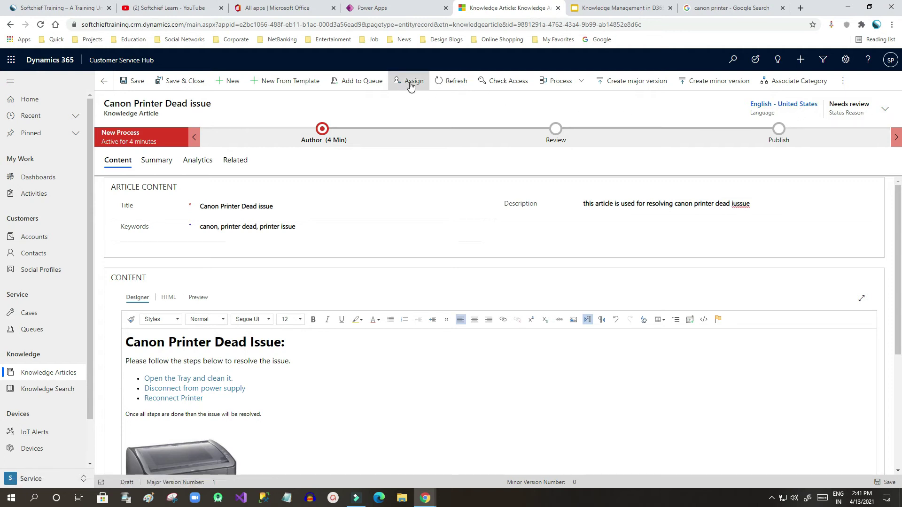
{"action": "left_click", "coordinate": [843, 81]}
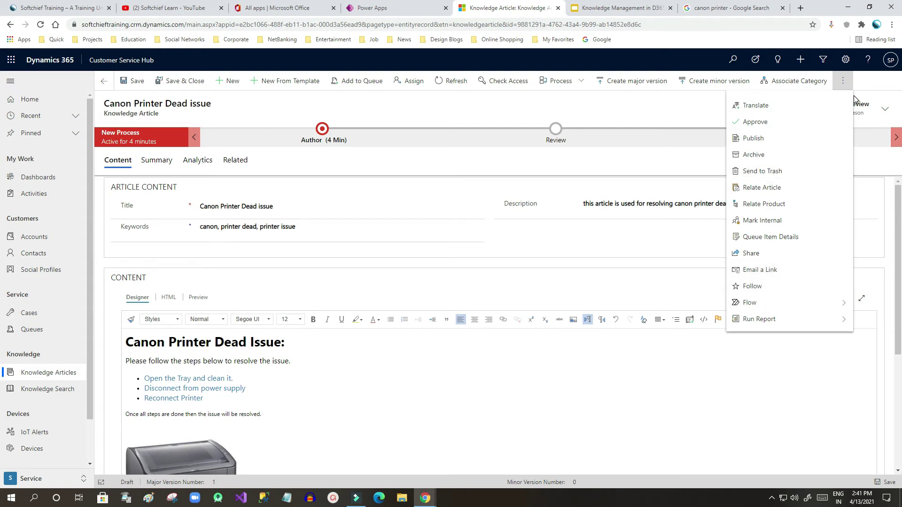
{"action": "left_click", "coordinate": [843, 80]}
Assign the Canon Printer Dead issue article to a user instead of yourself, finding the reviewer by name in the user or team lookup
{"action": "left_click", "coordinate": [413, 82]}
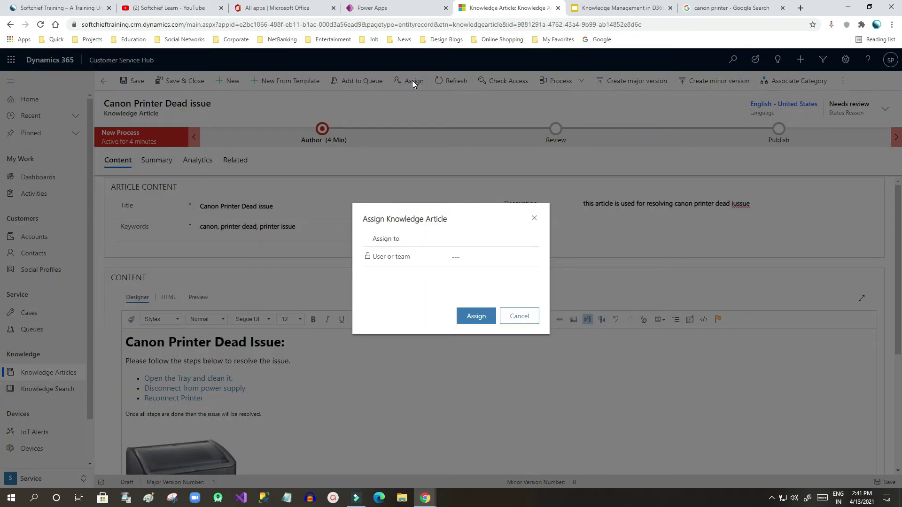
{"action": "left_click", "coordinate": [474, 261]}
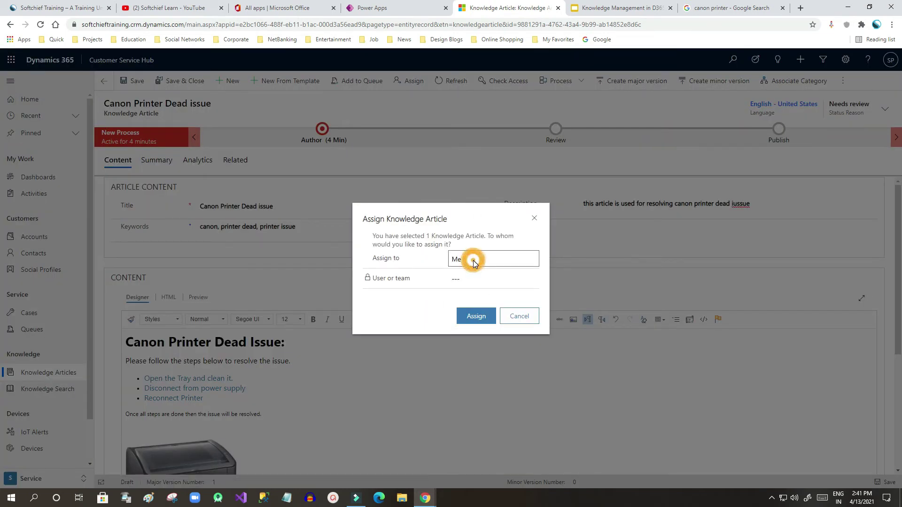
{"action": "left_click", "coordinate": [469, 280]}
{"action": "left_click", "coordinate": [529, 281]}
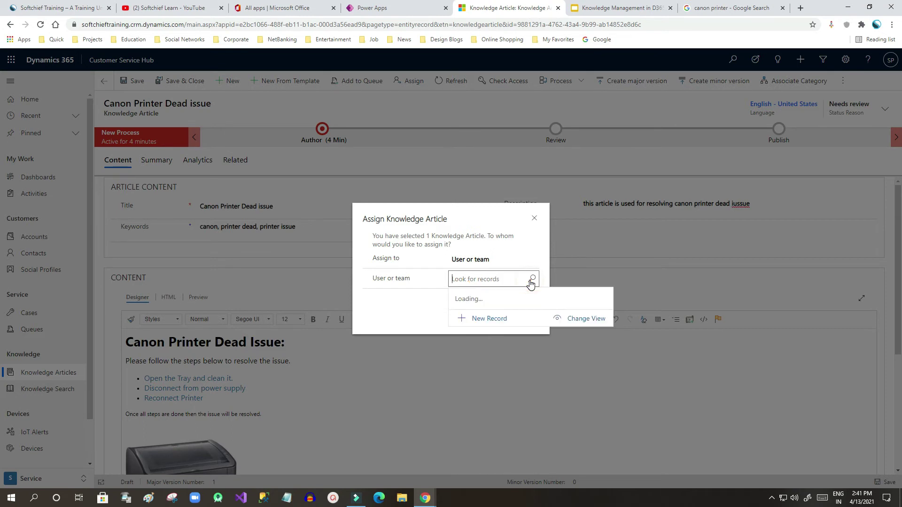
{"action": "left_click_drag", "start_coordinate": [609, 316], "coordinate": [611, 405]}
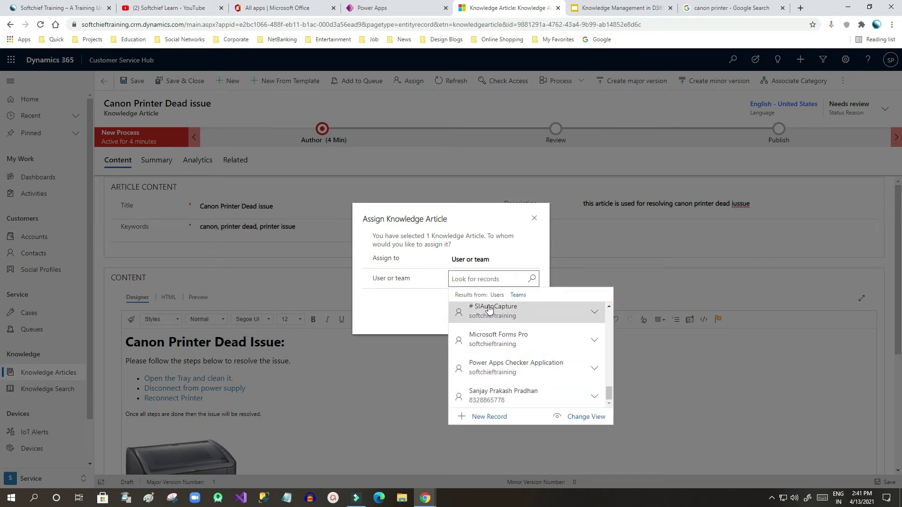
{"action": "left_click", "coordinate": [482, 286]}
{"action": "type", "text": "su"}
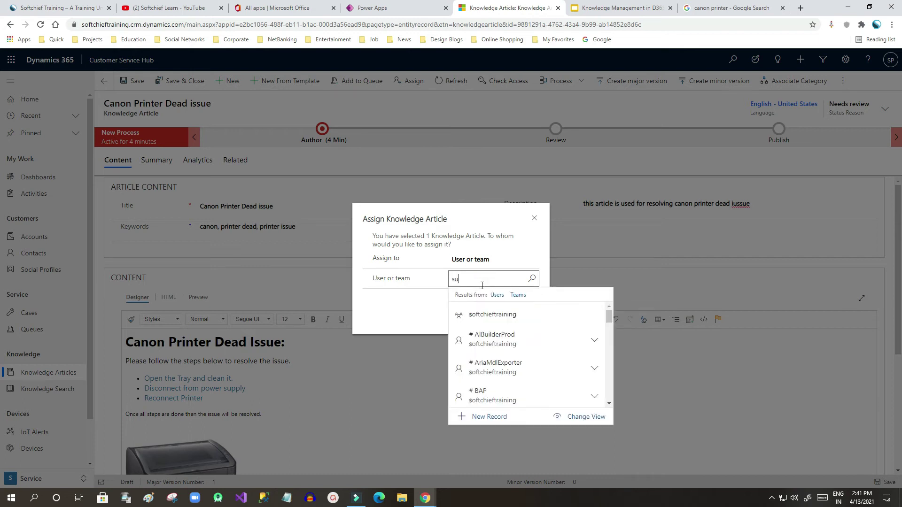
{"action": "type", "text": "d"}
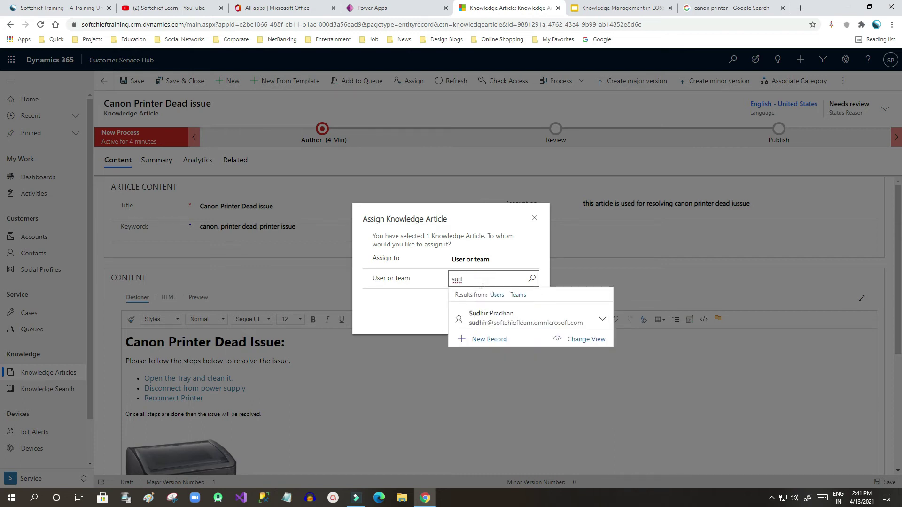
{"action": "left_click", "coordinate": [516, 320]}
{"action": "left_click", "coordinate": [478, 318]}
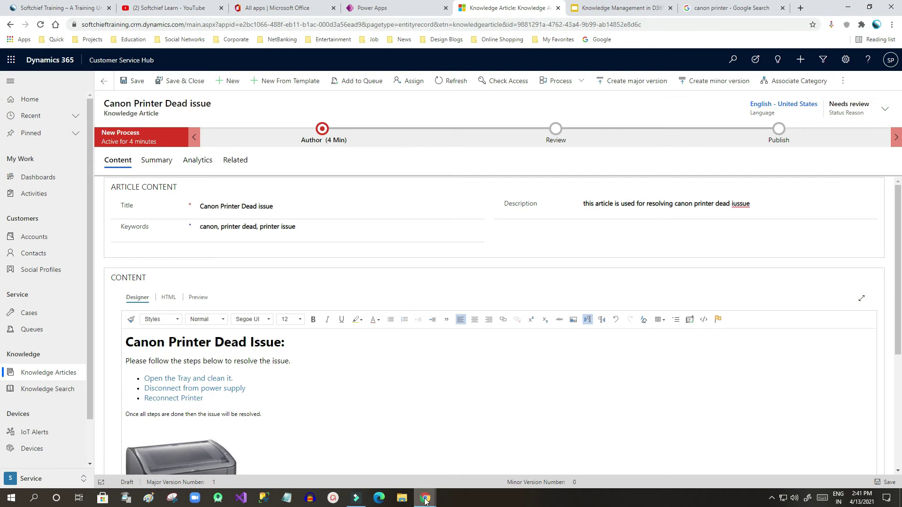
Switch to the reviewer's incognito browser window and reopen the dashboards with My Knowledge Dashboard selected
{"action": "mouse_move", "coordinate": [425, 498]}
{"action": "left_click", "coordinate": [474, 458]}
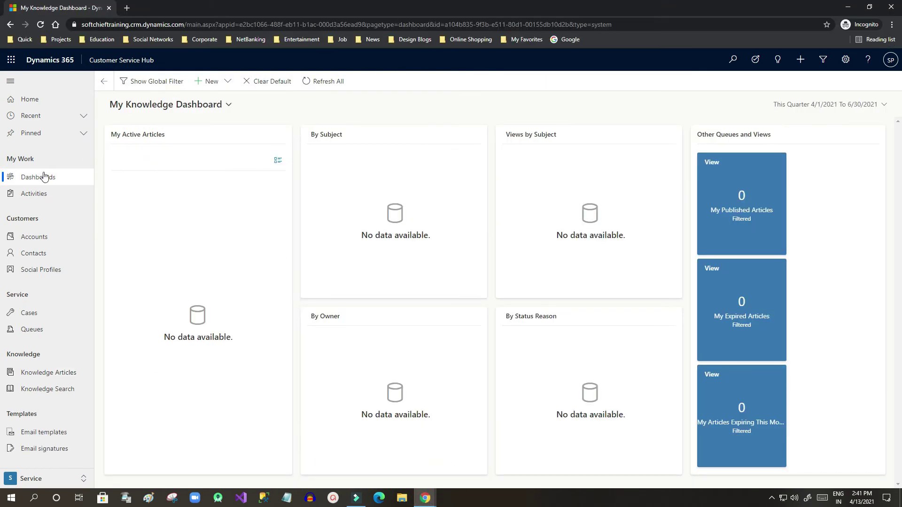
{"action": "left_click_drag", "start_coordinate": [186, 62], "coordinate": [102, 61]}
{"action": "left_click", "coordinate": [194, 69]}
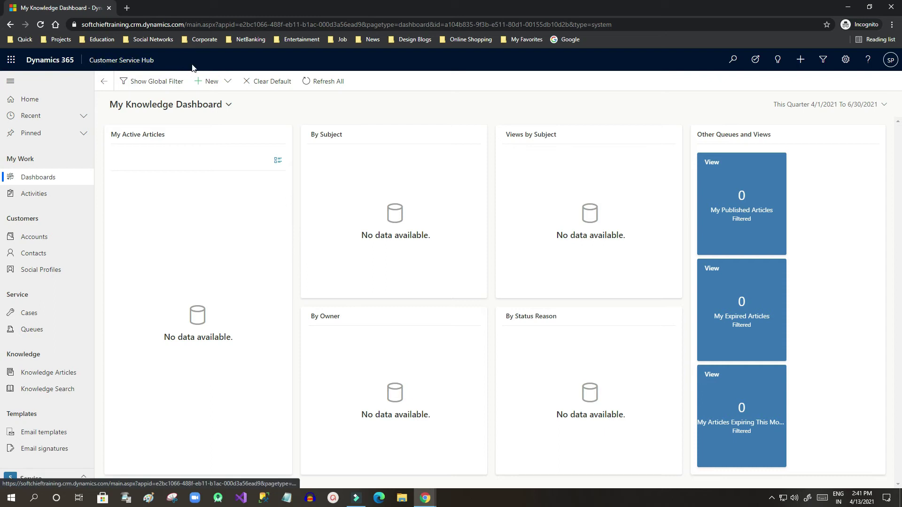
{"action": "left_click", "coordinate": [50, 179]}
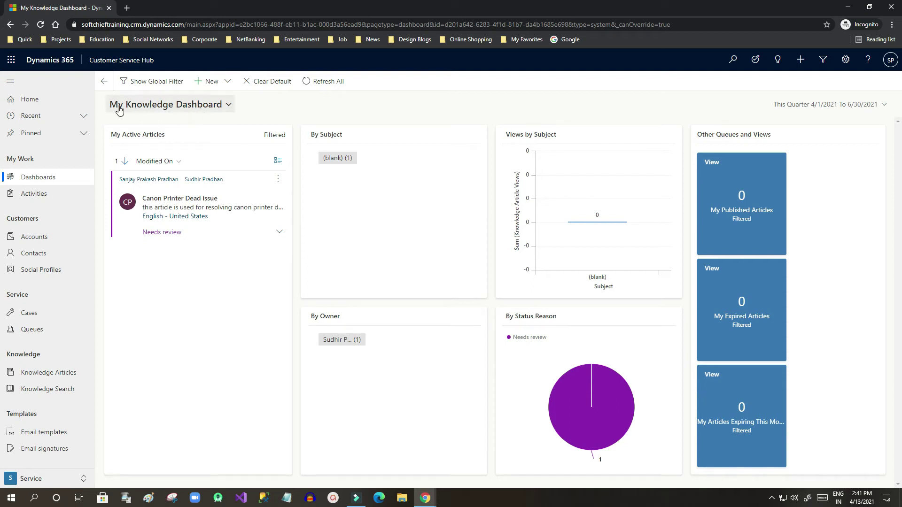
{"action": "left_click", "coordinate": [190, 105]}
{"action": "left_click", "coordinate": [188, 153]}
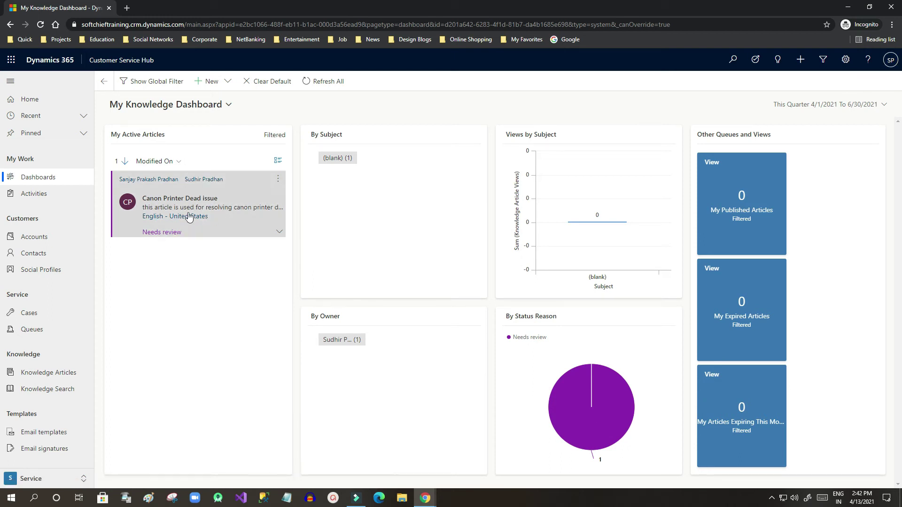
Open the Canon Printer Dead issue article from My Active Articles and look over its content
{"action": "left_click", "coordinate": [279, 232]}
{"action": "left_click", "coordinate": [209, 197]}
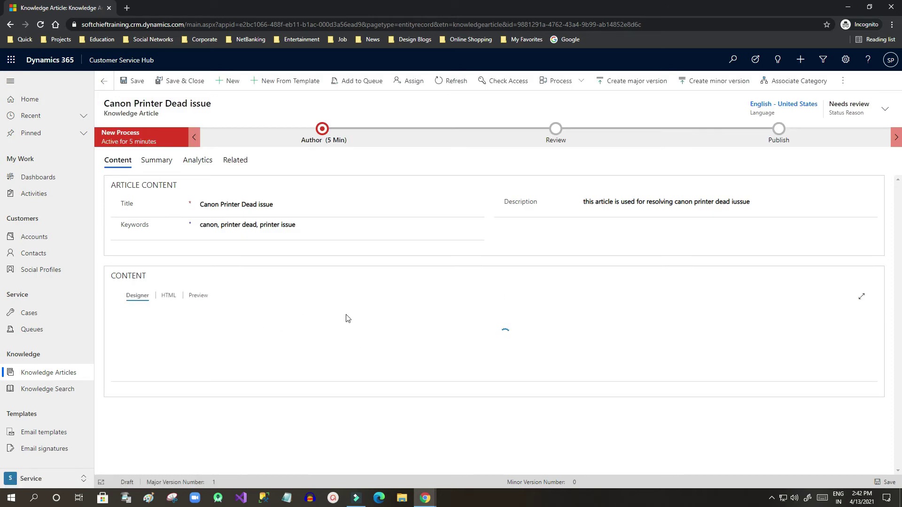
{"action": "scroll", "coordinate": [252, 337], "scroll_direction": "down", "scroll_amount": 2}
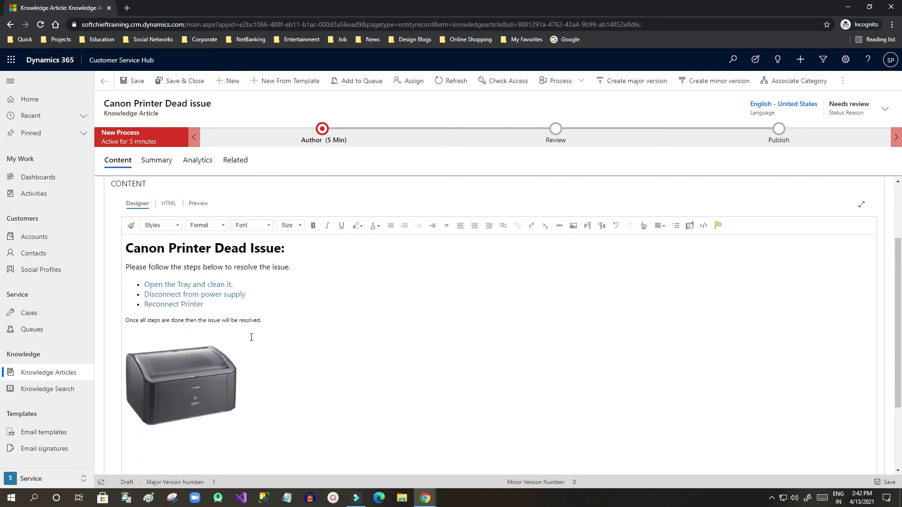
{"action": "scroll", "coordinate": [304, 316], "scroll_direction": "up", "scroll_amount": 2}
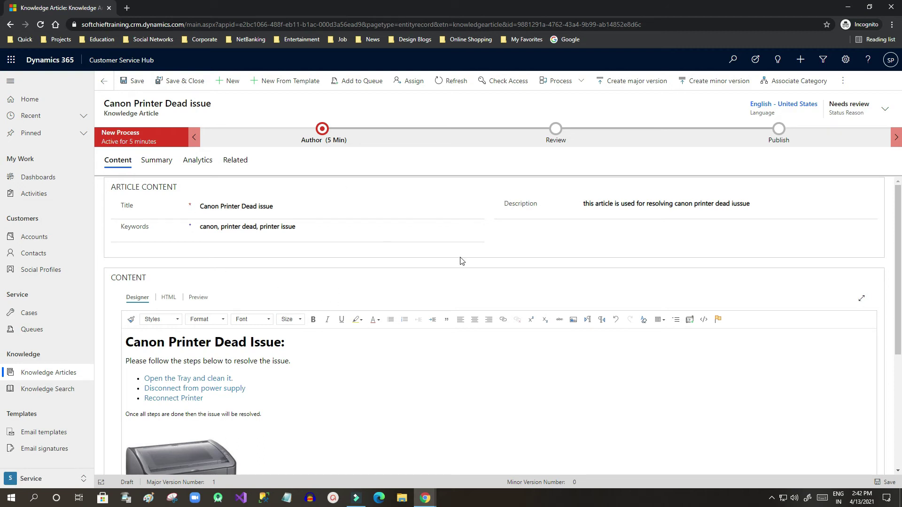
Approve the Canon Printer Dead issue article, confirm the approval, and check the further commands offered for it
{"action": "left_click", "coordinate": [843, 89]}
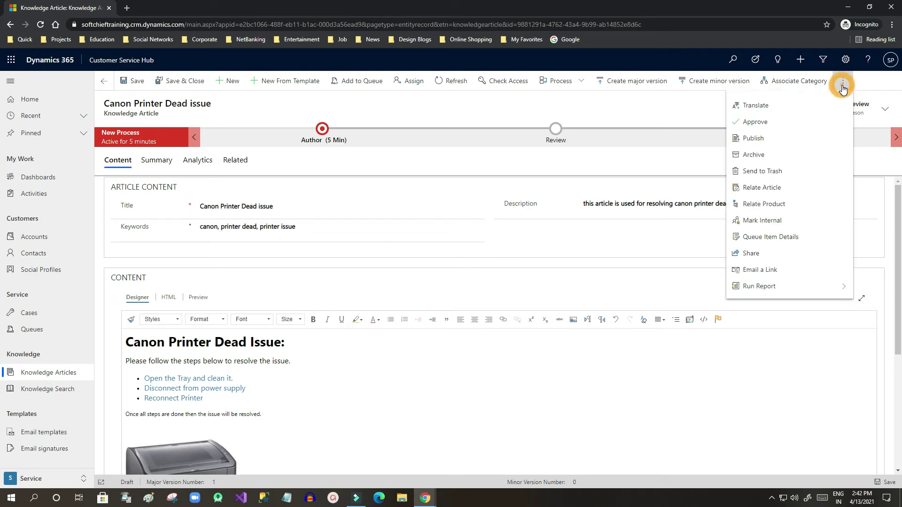
{"action": "left_click", "coordinate": [764, 122]}
{"action": "left_click", "coordinate": [488, 320]}
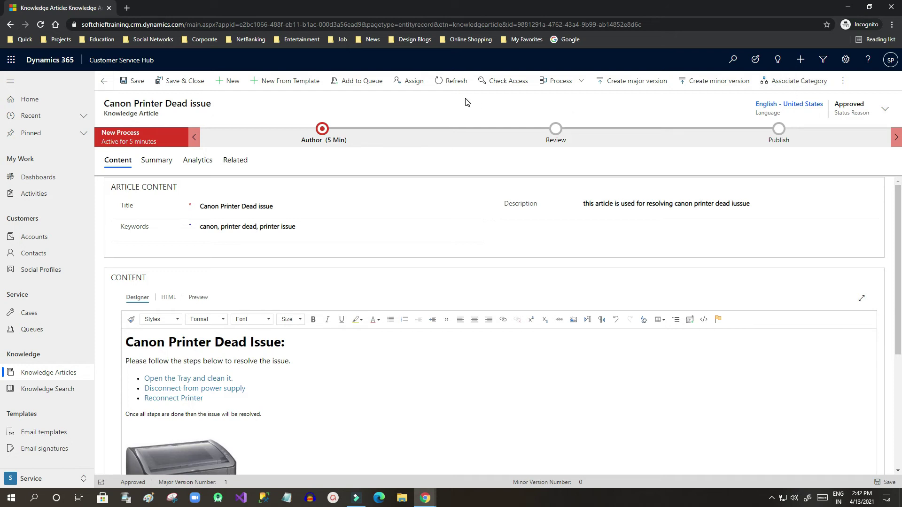
{"action": "left_click", "coordinate": [843, 82]}
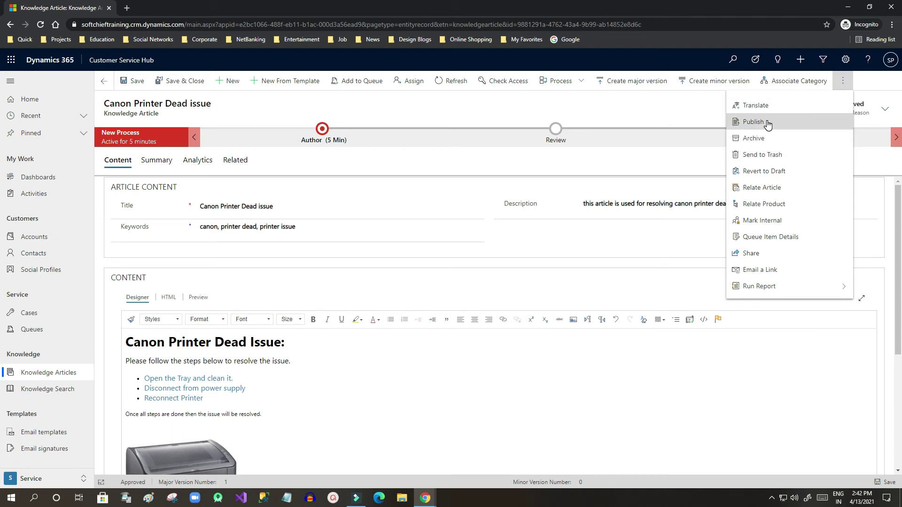
{"action": "left_click", "coordinate": [503, 221]}
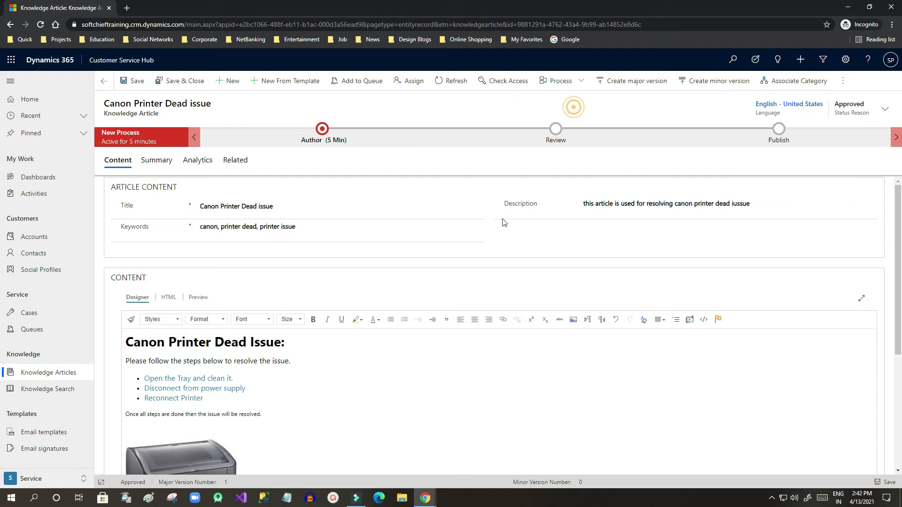
Switch back to the author's browser window and list the knowledge articles in the All Articles view
{"action": "left_click", "coordinate": [424, 500]}
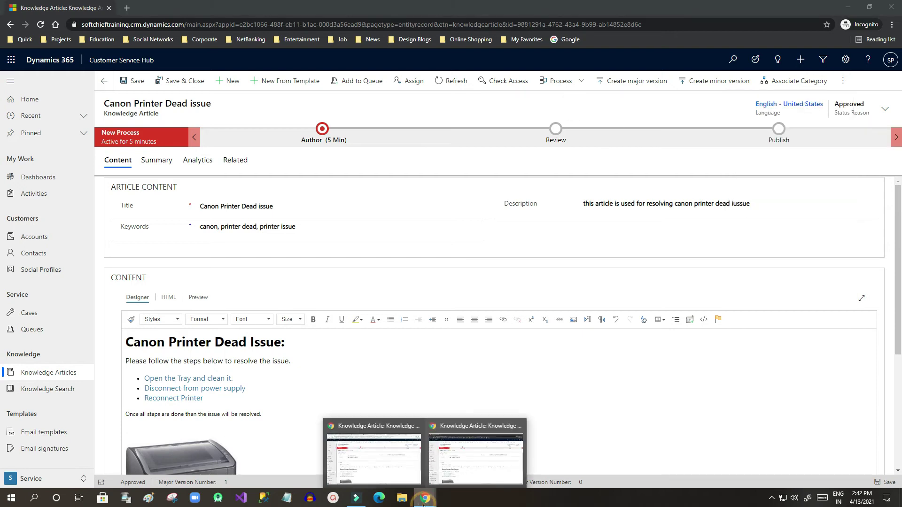
{"action": "left_click", "coordinate": [431, 468]}
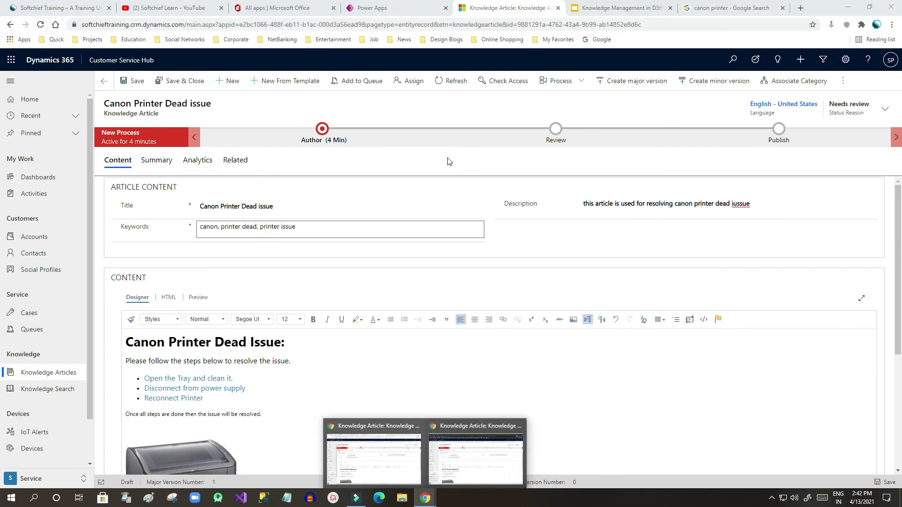
{"action": "left_click", "coordinate": [40, 372]}
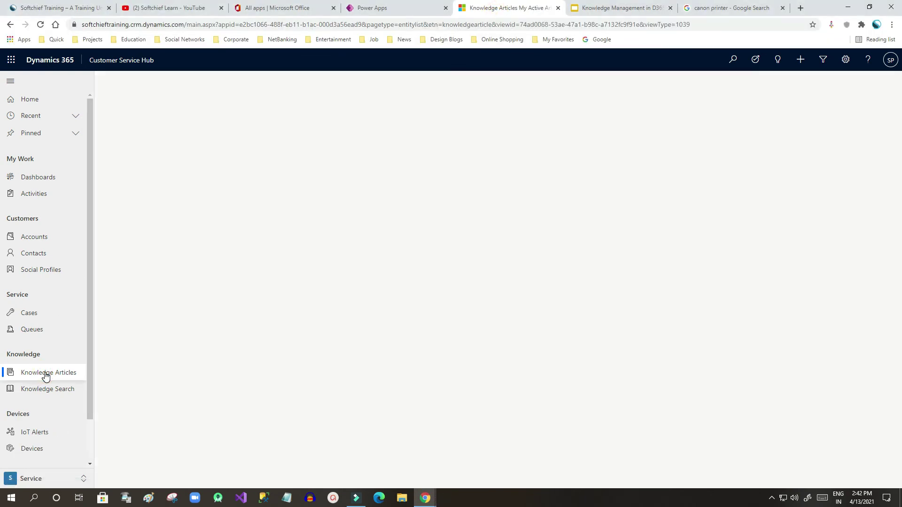
{"action": "left_click", "coordinate": [193, 105]}
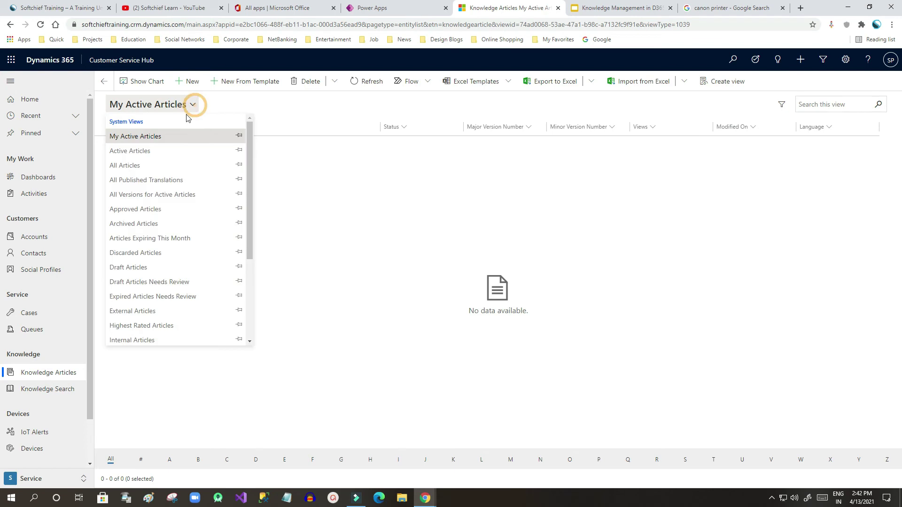
{"action": "left_click", "coordinate": [150, 171]}
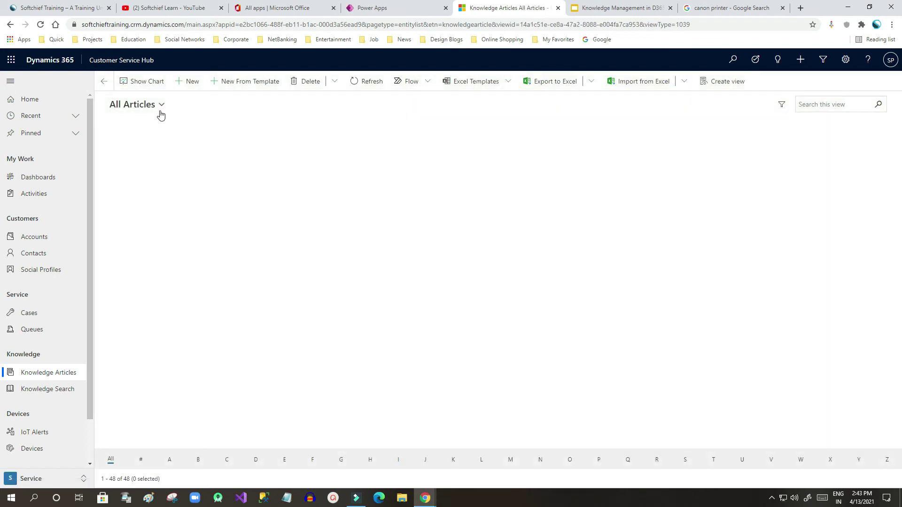
Select the Canon Printer Dead issue article in the list and start publishing it with the publish time set to Now
{"action": "left_click", "coordinate": [185, 168]}
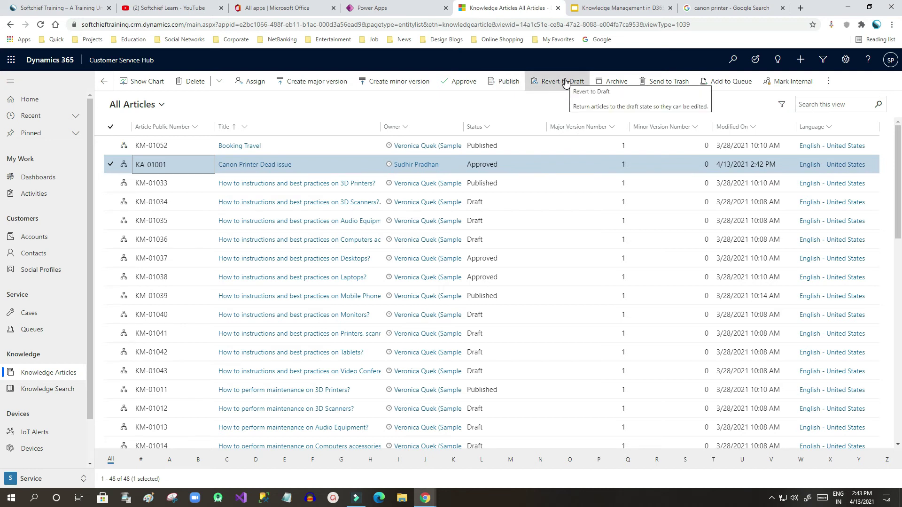
{"action": "left_click", "coordinate": [828, 82]}
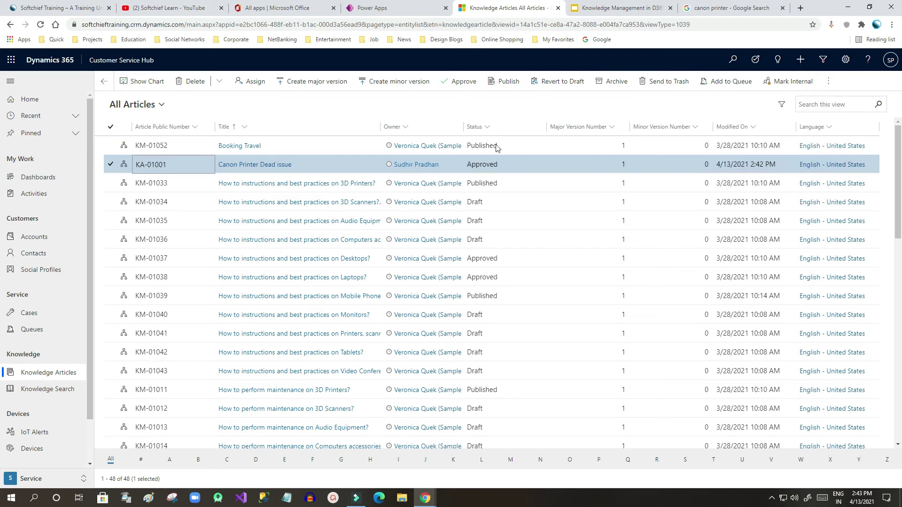
{"action": "left_click", "coordinate": [512, 83]}
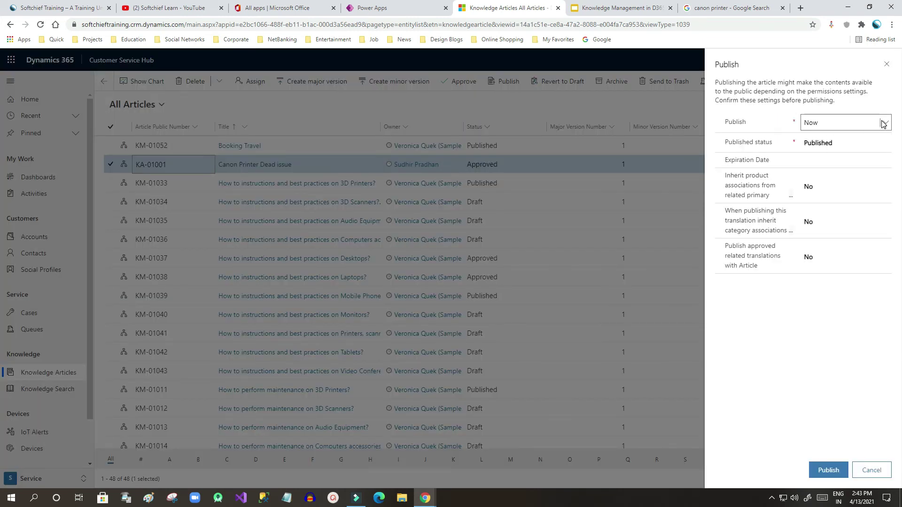
{"action": "left_click", "coordinate": [883, 123]}
{"action": "left_click", "coordinate": [820, 146]}
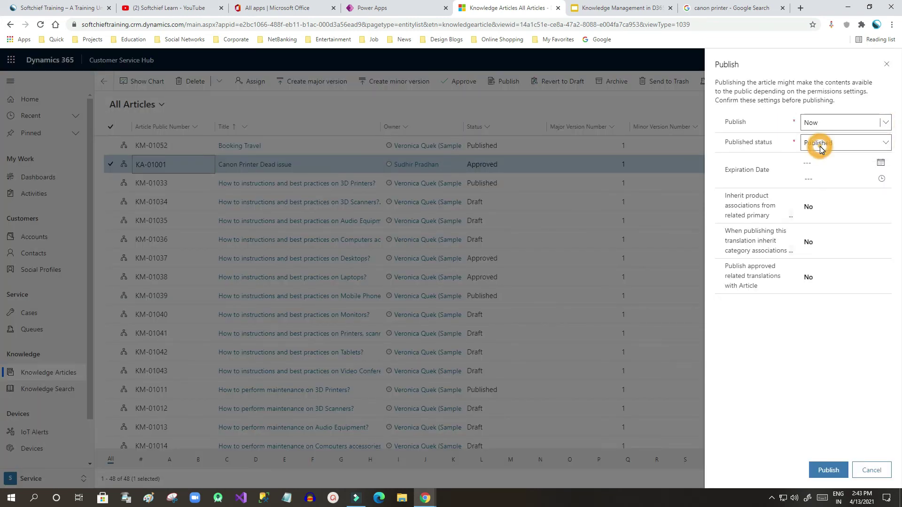
Try the In The Future publish option, and set the publish time back to Now
{"action": "left_click", "coordinate": [884, 123]}
{"action": "left_click", "coordinate": [827, 153]}
{"action": "left_click", "coordinate": [879, 126]}
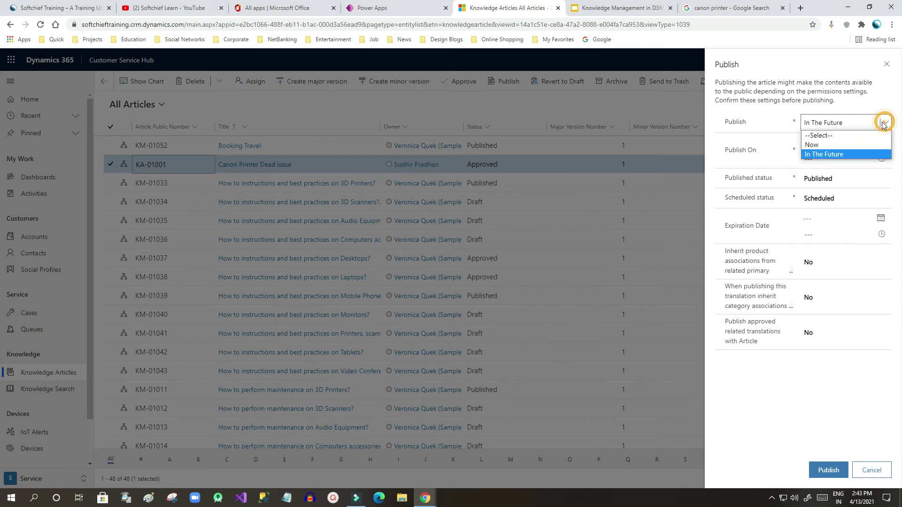
{"action": "left_click", "coordinate": [834, 145]}
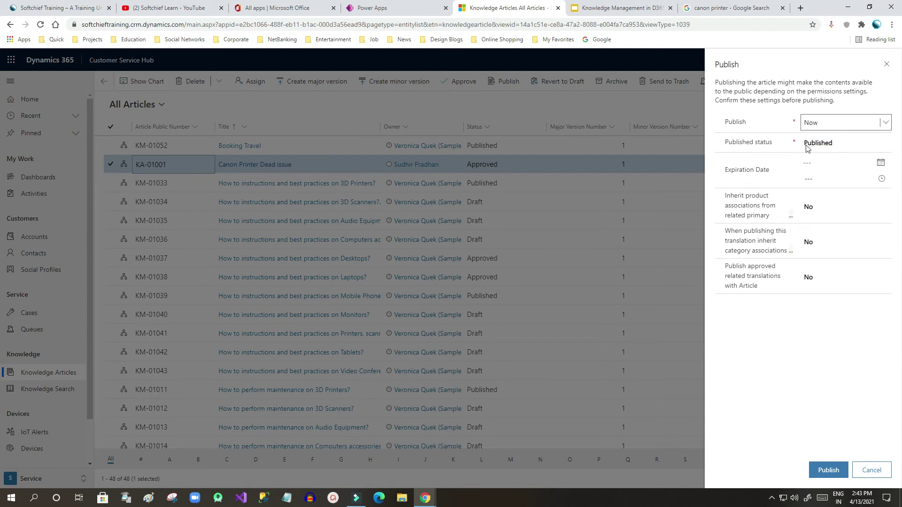
Examine the published status choices, the expiration date calendar and the product association option for publishing, and close the publish settings without publishing
{"action": "left_click", "coordinate": [827, 144]}
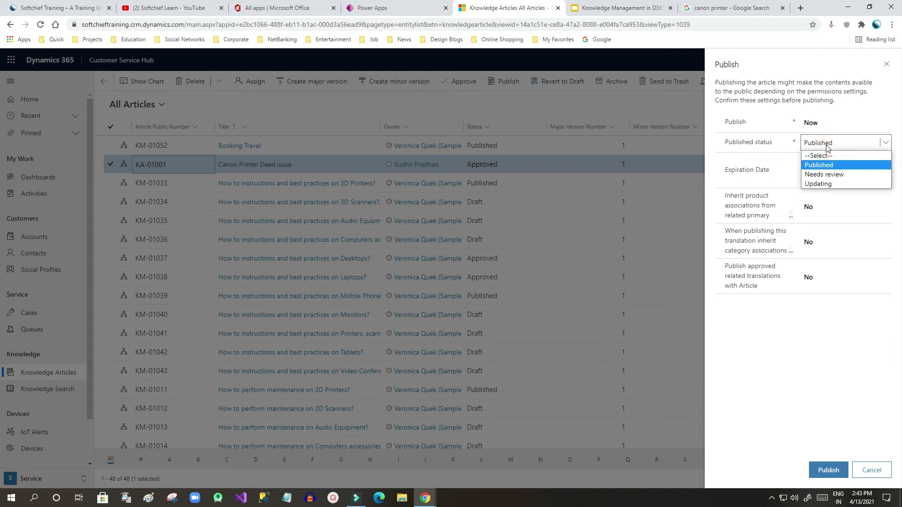
{"action": "left_click", "coordinate": [832, 167]}
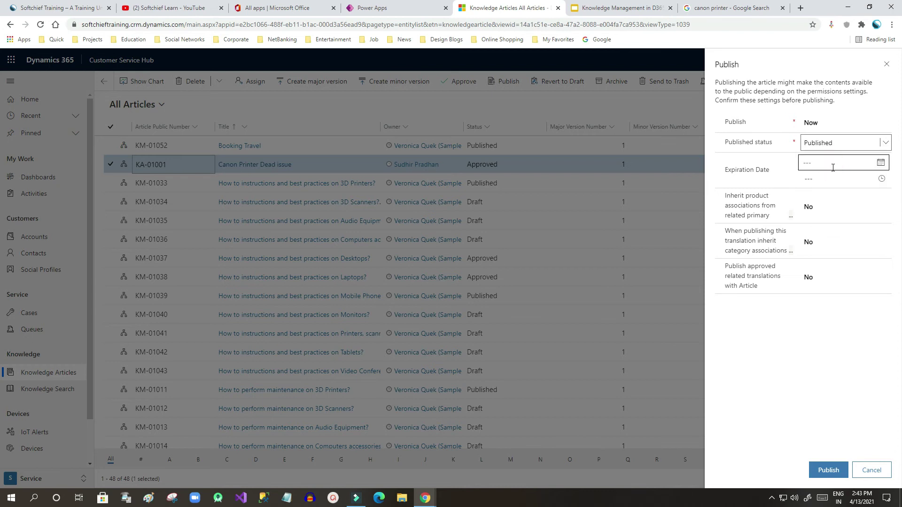
{"action": "left_click", "coordinate": [881, 163]}
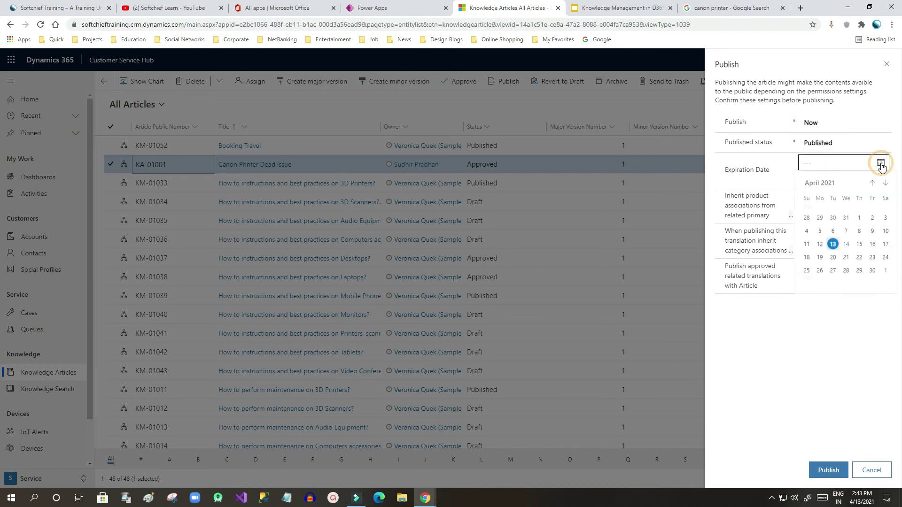
{"action": "left_click", "coordinate": [881, 164]}
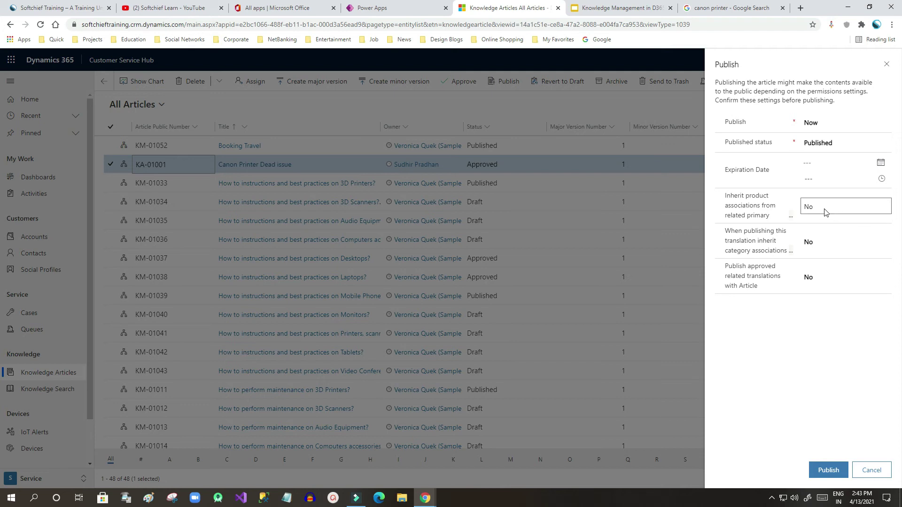
{"action": "left_click_drag", "start_coordinate": [729, 197], "coordinate": [769, 216]}
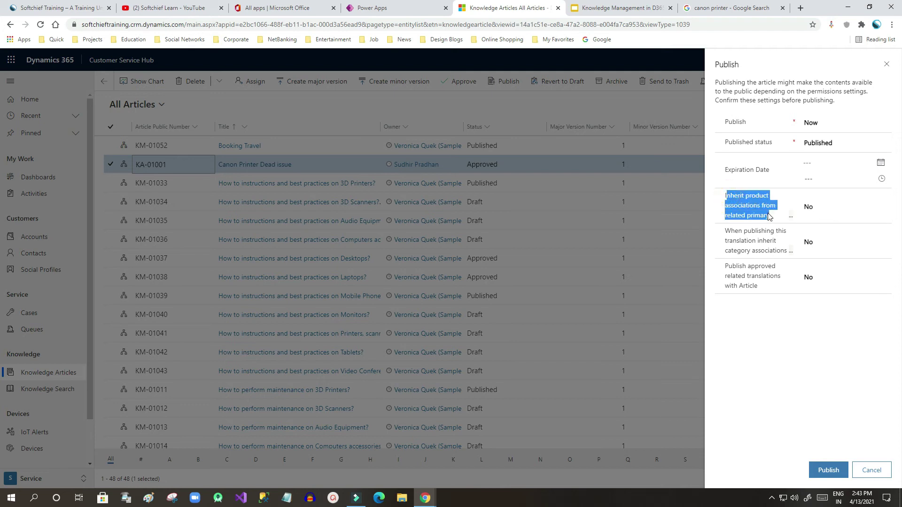
{"action": "left_click", "coordinate": [769, 218]}
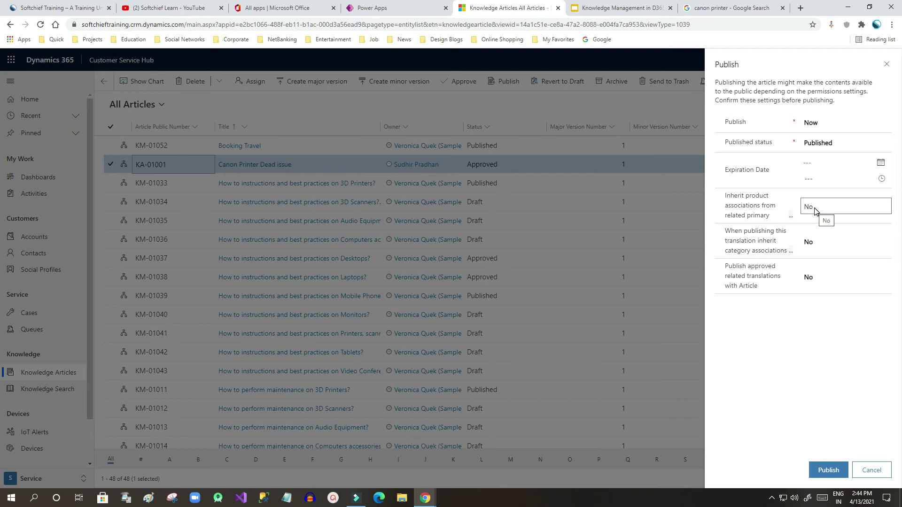
{"action": "left_click", "coordinate": [887, 64]}
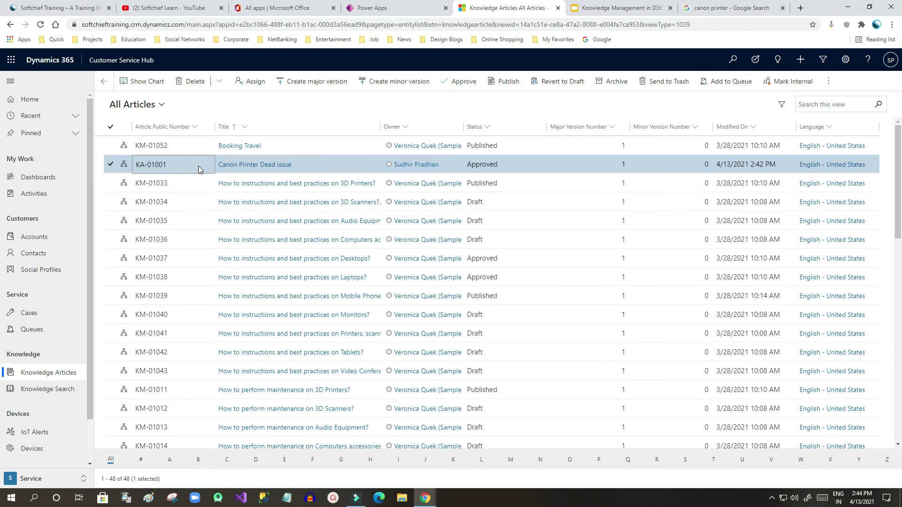
Open the Canon Printer Dead issue article and review its related record types, summary, analytics and content
{"action": "double_click", "coordinate": [312, 164]}
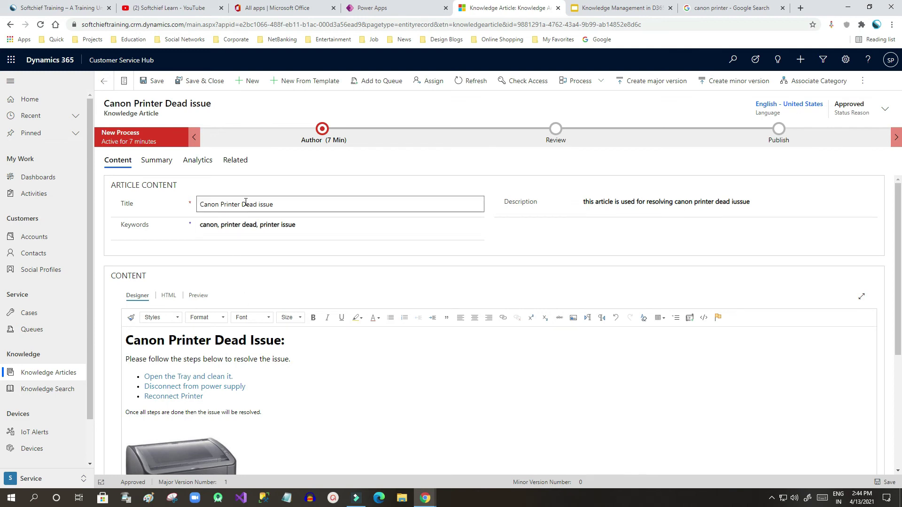
{"action": "left_click", "coordinate": [236, 161]}
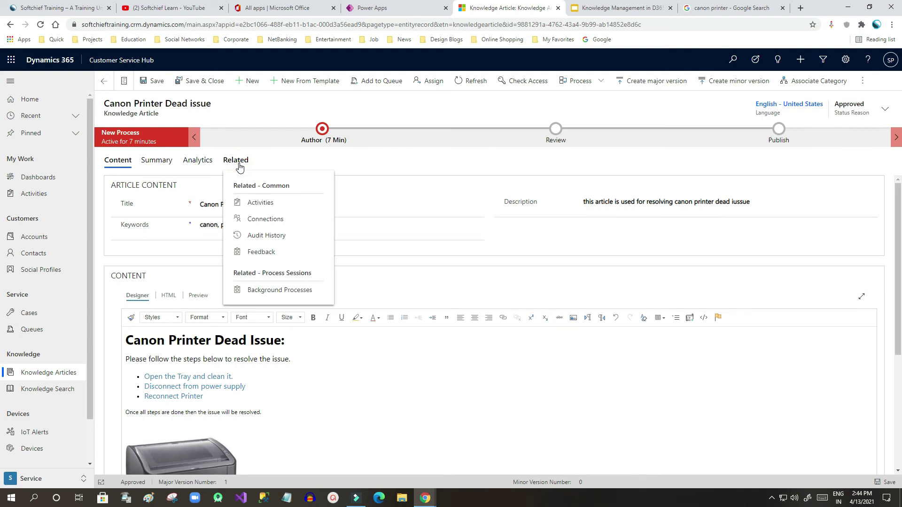
{"action": "left_click", "coordinate": [194, 252]}
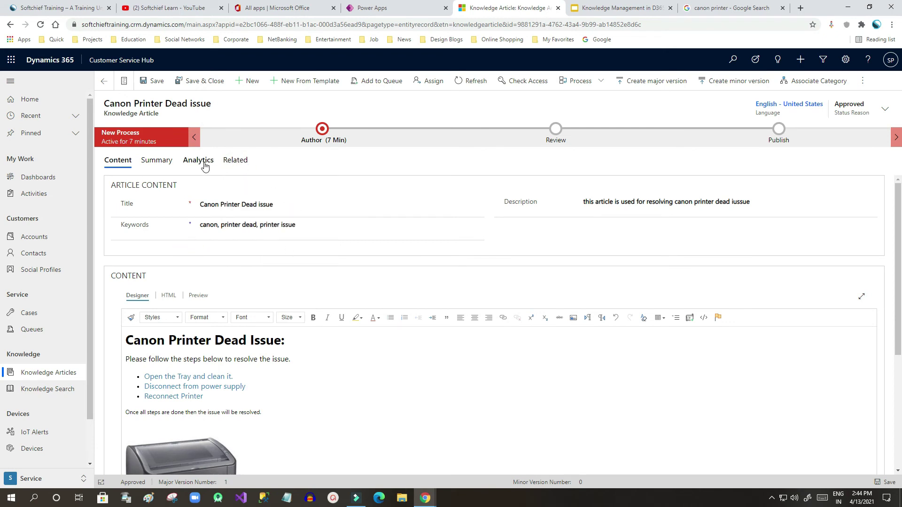
{"action": "left_click", "coordinate": [157, 162]}
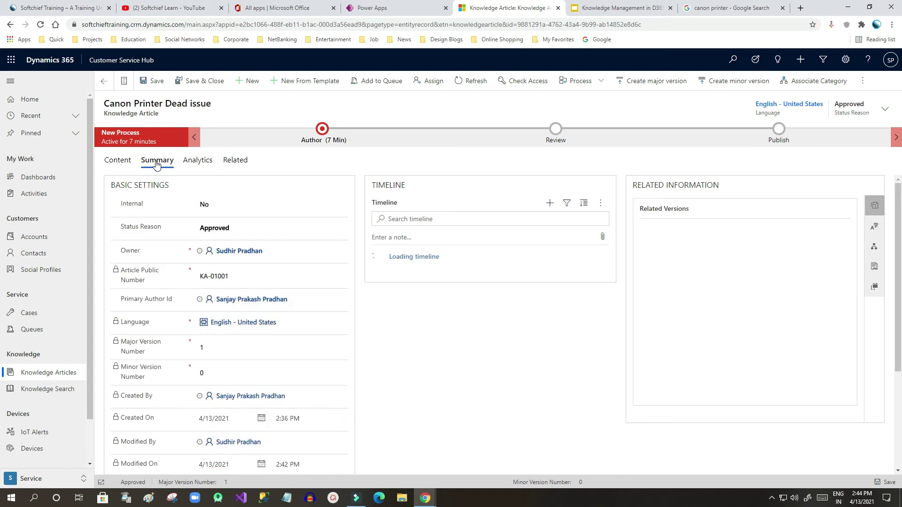
{"action": "scroll", "coordinate": [468, 325], "scroll_direction": "down", "scroll_amount": 3}
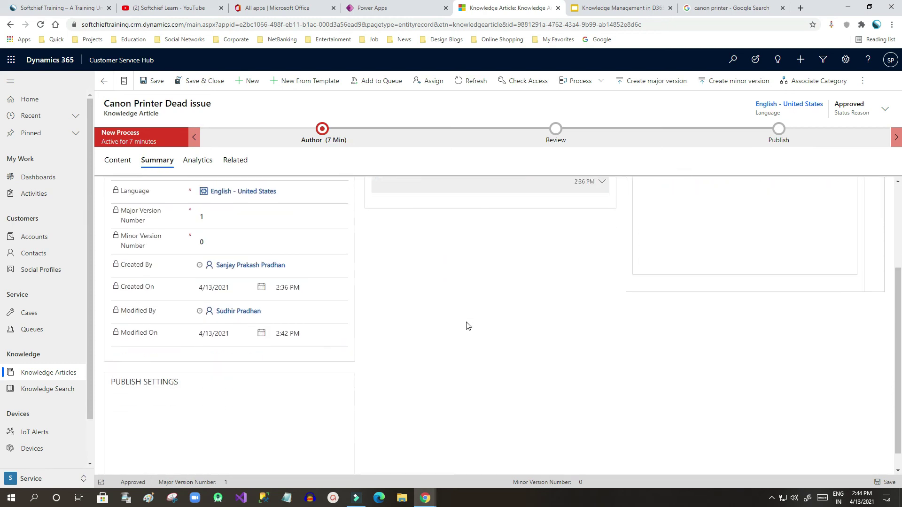
{"action": "scroll", "coordinate": [468, 325], "scroll_direction": "up", "scroll_amount": 3}
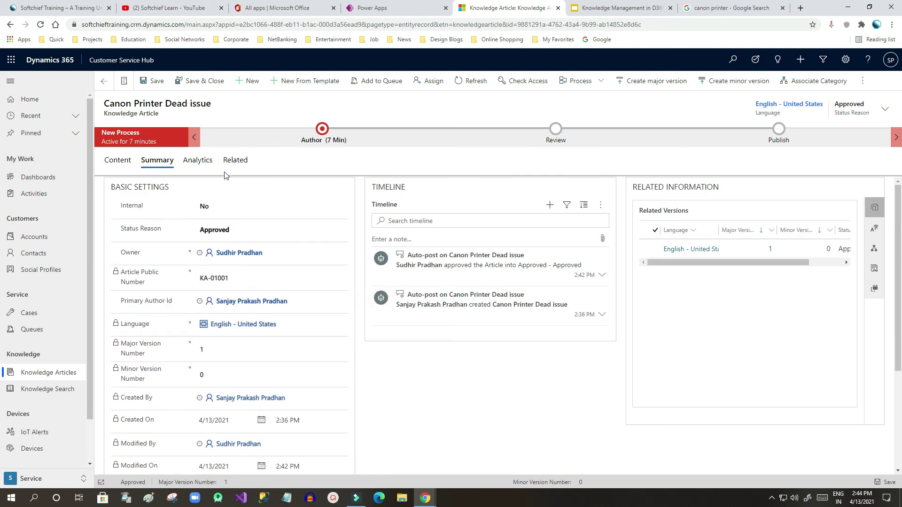
{"action": "left_click", "coordinate": [198, 160]}
{"action": "left_click", "coordinate": [232, 162]}
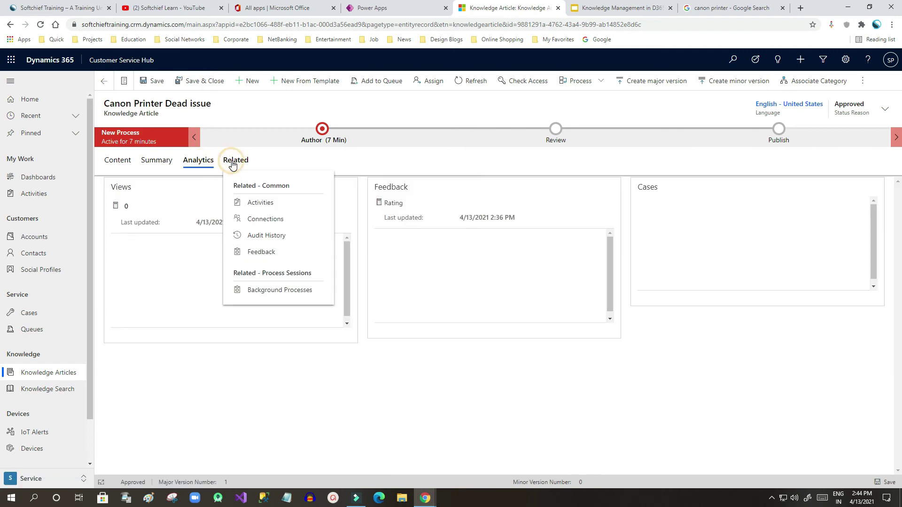
{"action": "left_click", "coordinate": [120, 161]}
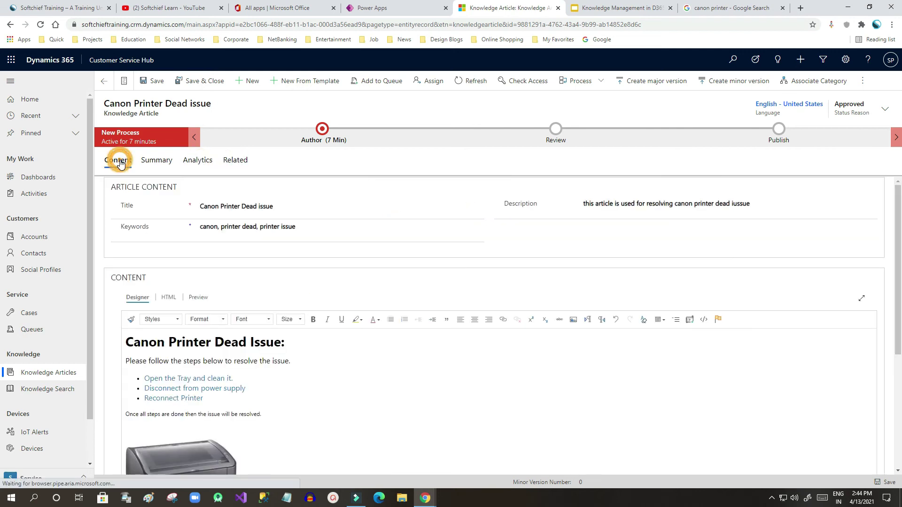
{"action": "scroll", "coordinate": [493, 286], "scroll_direction": "down", "scroll_amount": 3}
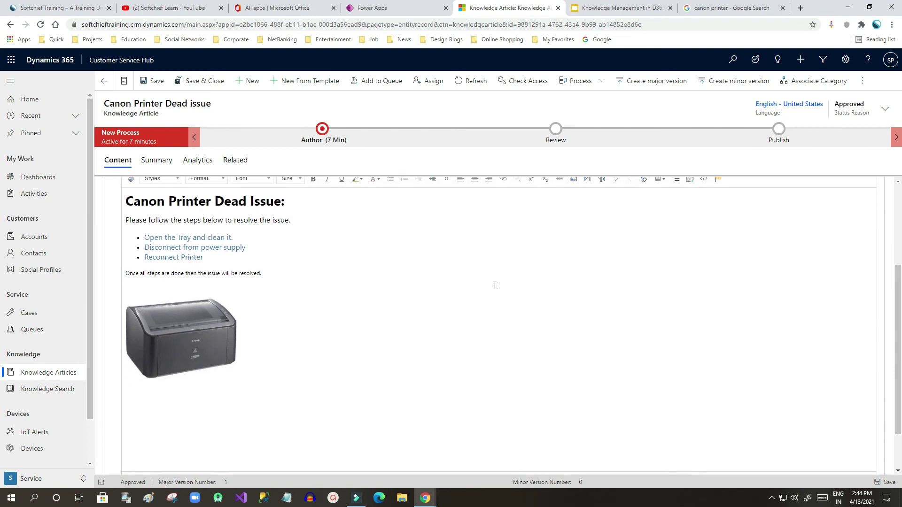
{"action": "scroll", "coordinate": [495, 285], "scroll_direction": "up", "scroll_amount": 3}
Check the further commands offered for the open article, such as Relate Article and Relate Product
{"action": "left_click", "coordinate": [863, 81]}
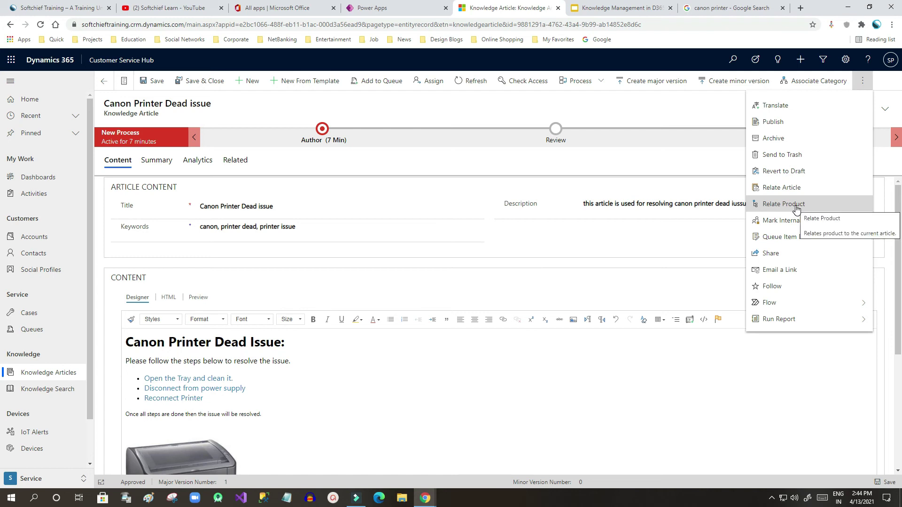
{"action": "left_click", "coordinate": [681, 110]}
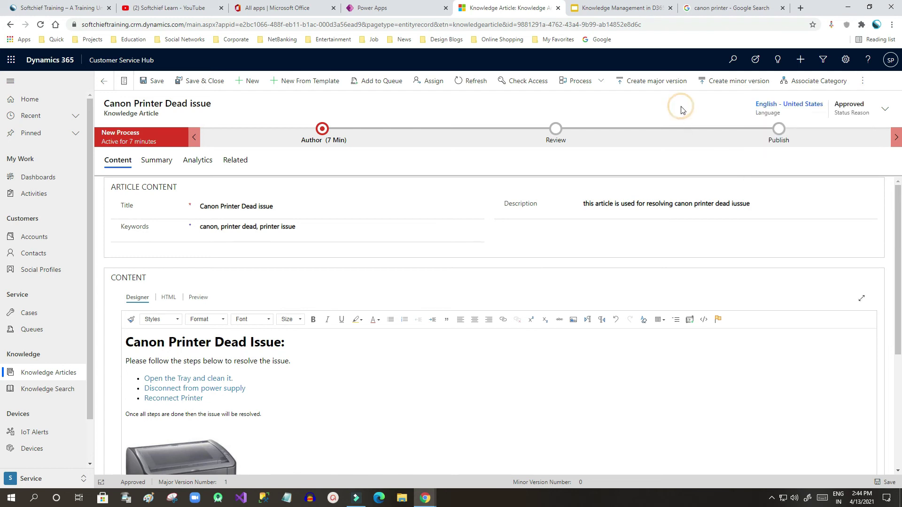
{"action": "left_click", "coordinate": [861, 83]}
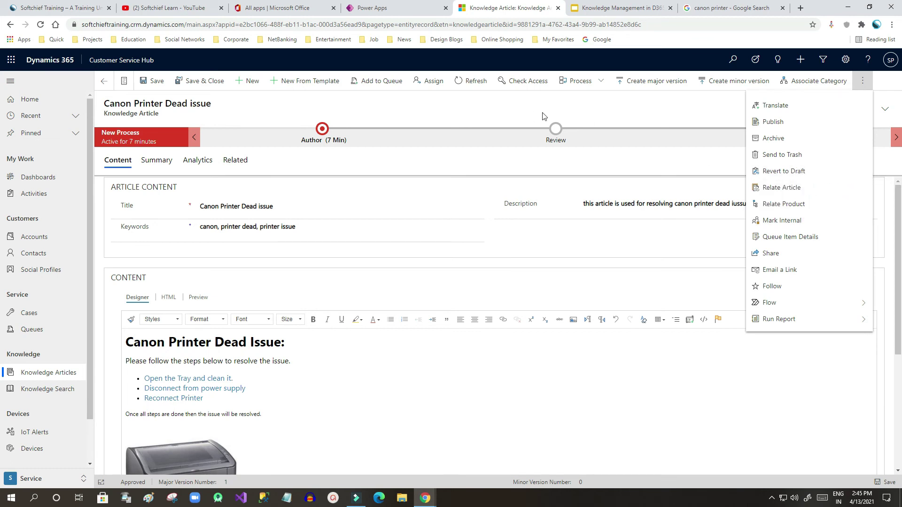
{"action": "left_click", "coordinate": [588, 111]}
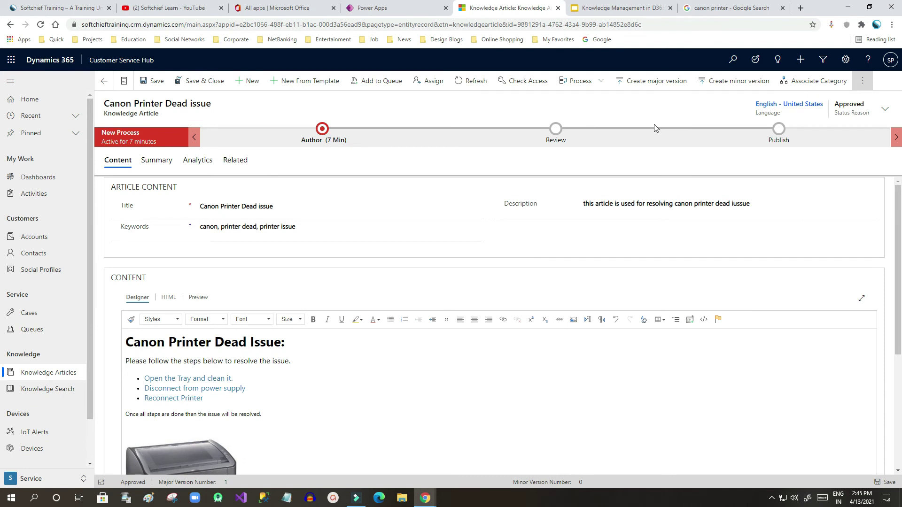
{"action": "left_click_drag", "start_coordinate": [120, 103], "coordinate": [222, 104]}
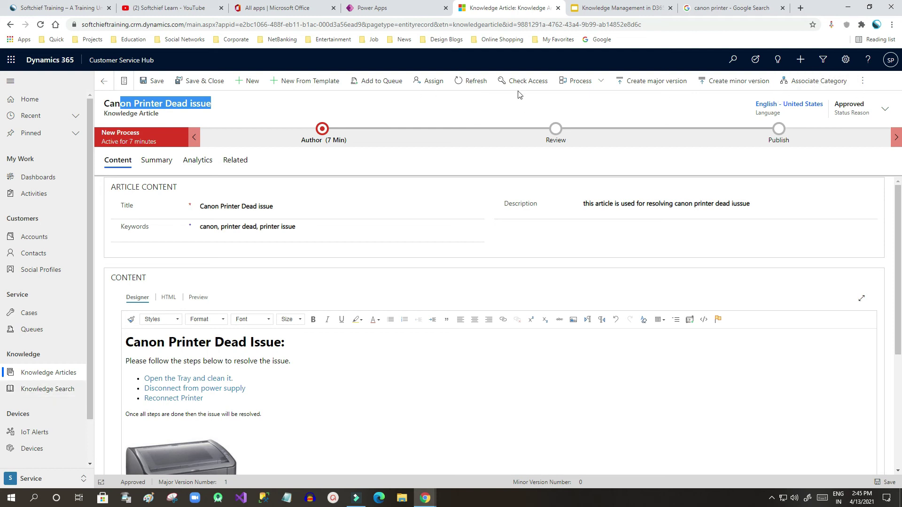
Publish the Canon Printer Dead issue article from the All Articles view, with publish time Now and status Published
{"action": "left_click", "coordinate": [56, 372]}
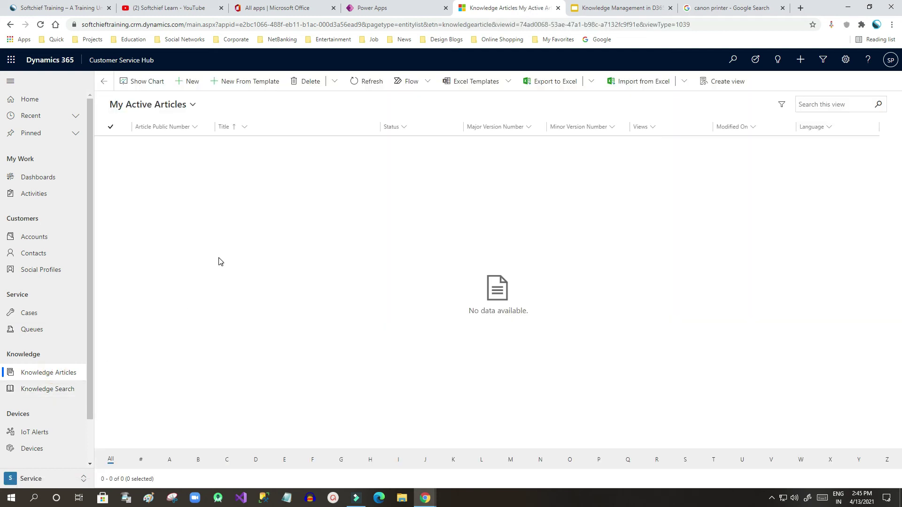
{"action": "left_click", "coordinate": [191, 113]}
{"action": "left_click", "coordinate": [155, 168]}
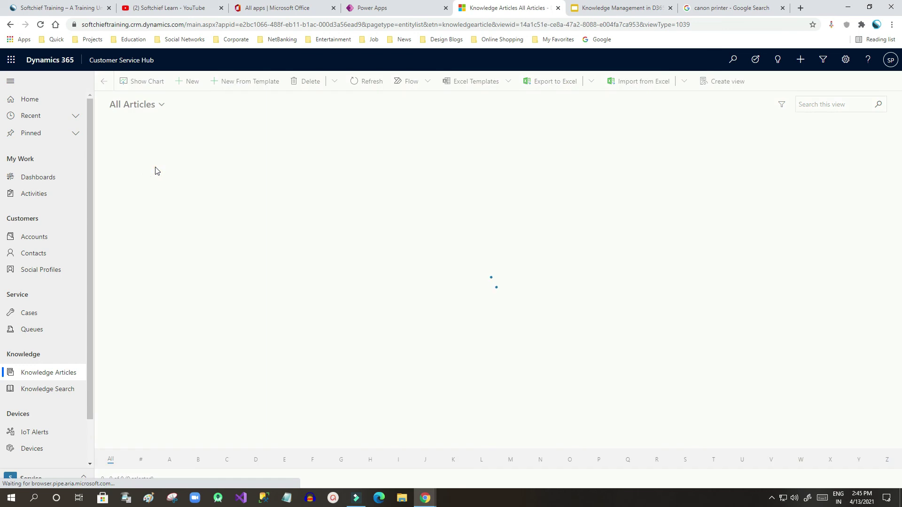
{"action": "left_click", "coordinate": [111, 164]}
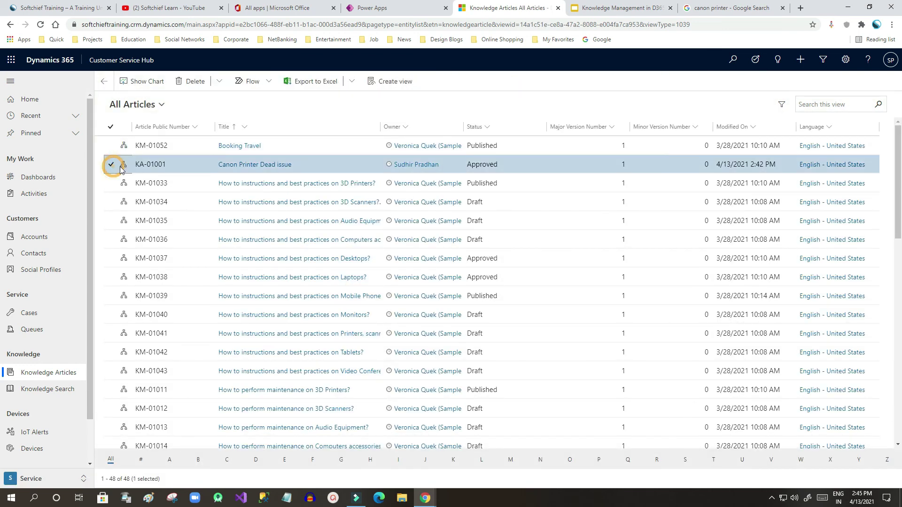
{"action": "left_click", "coordinate": [508, 81]}
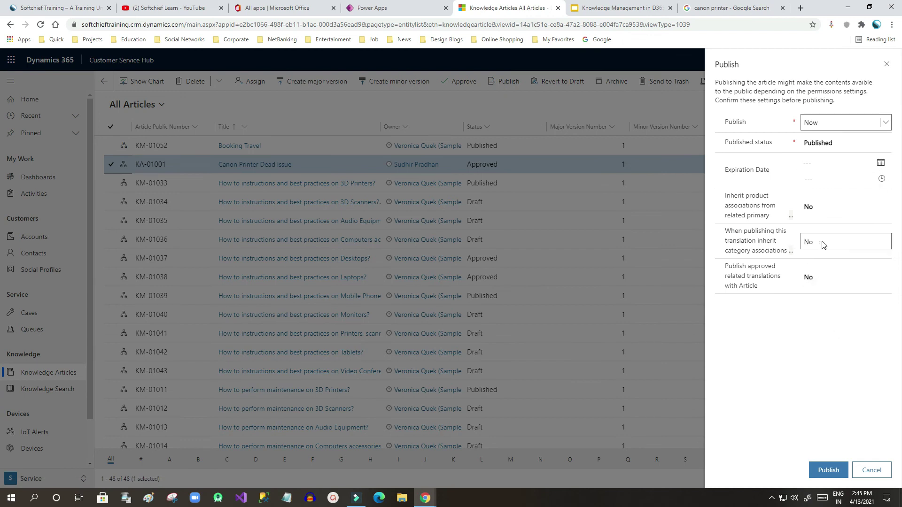
{"action": "left_click", "coordinate": [828, 470]}
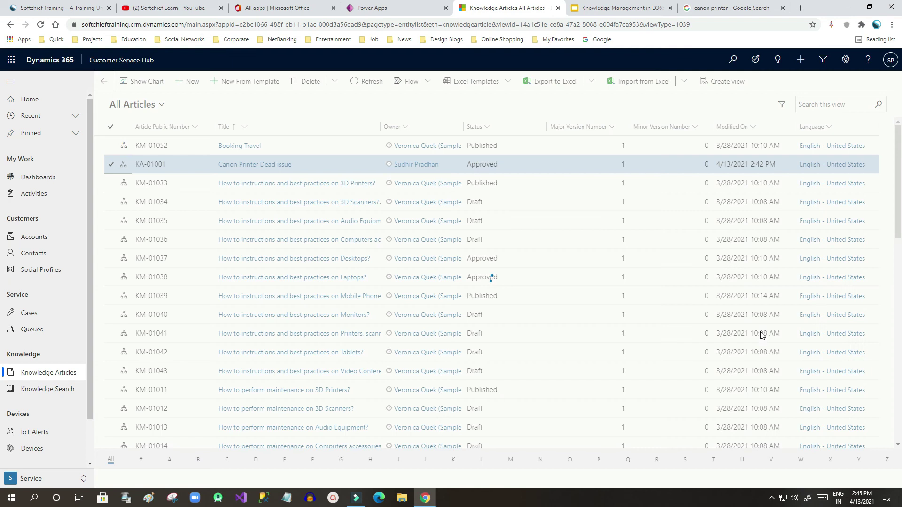
Search the knowledge base for "canon" and open the Canon Printer Dead issue article from the results
{"action": "left_click", "coordinate": [55, 394]}
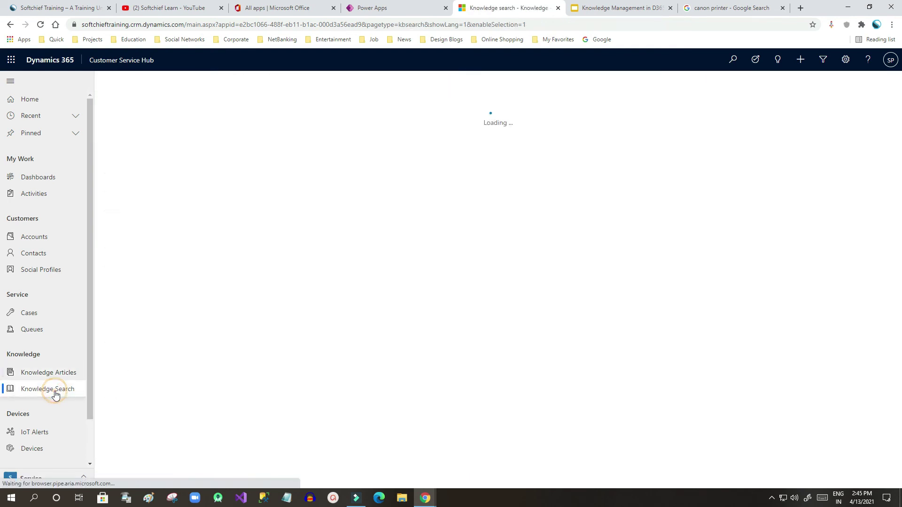
{"action": "left_click", "coordinate": [174, 92]}
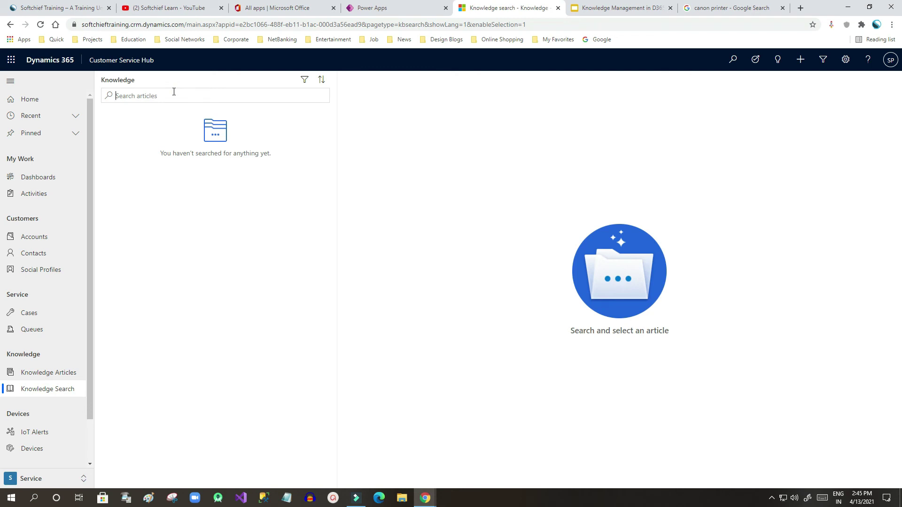
{"action": "type", "text": "canon"}
{"action": "key", "text": "Return"}
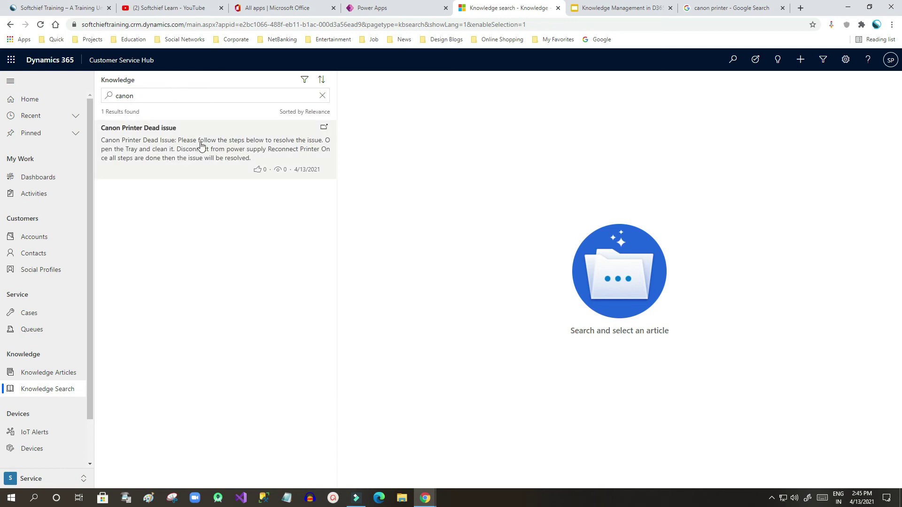
{"action": "left_click", "coordinate": [160, 152]}
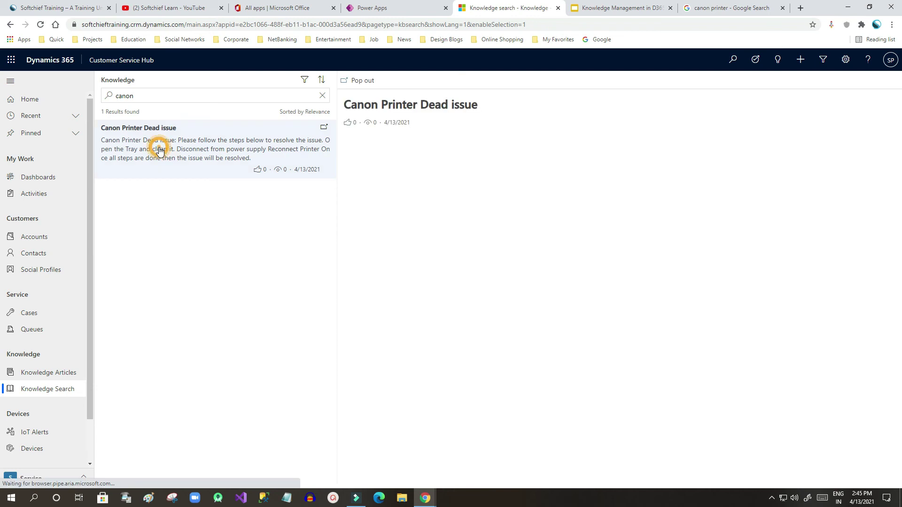
Read through the published article's heading, resolution steps and closing note in the knowledge search preview
{"action": "left_click_drag", "start_coordinate": [390, 146], "coordinate": [543, 238]}
{"action": "left_click", "coordinate": [544, 238]}
{"action": "left_click_drag", "start_coordinate": [389, 186], "coordinate": [512, 224]}
{"action": "left_click", "coordinate": [511, 224]}
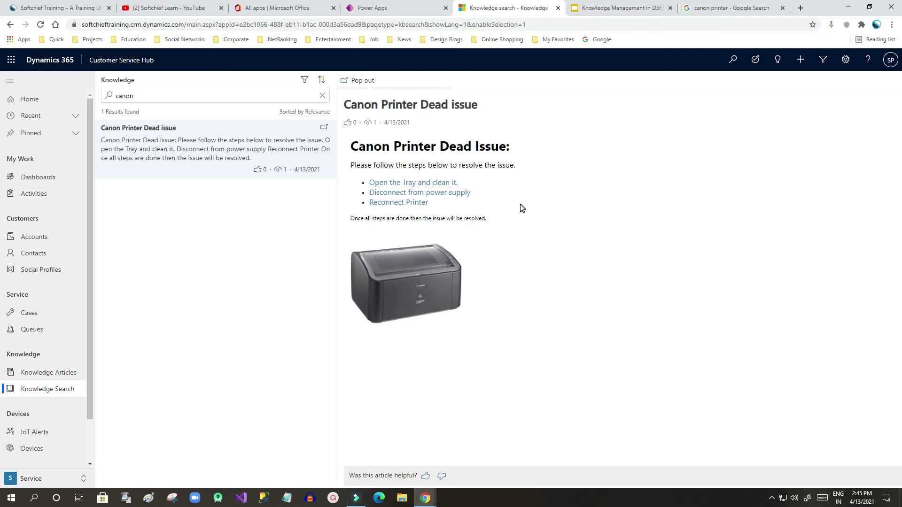
{"action": "left_click_drag", "start_coordinate": [366, 144], "coordinate": [540, 218]}
{"action": "left_click", "coordinate": [540, 217]}
{"action": "left_click", "coordinate": [89, 350]}
{"action": "left_click_drag", "start_coordinate": [89, 350], "coordinate": [192, 208]}
Create and save a new case titled "canon dead", choosing the first recent contact as the customer
{"action": "left_click", "coordinate": [35, 318]}
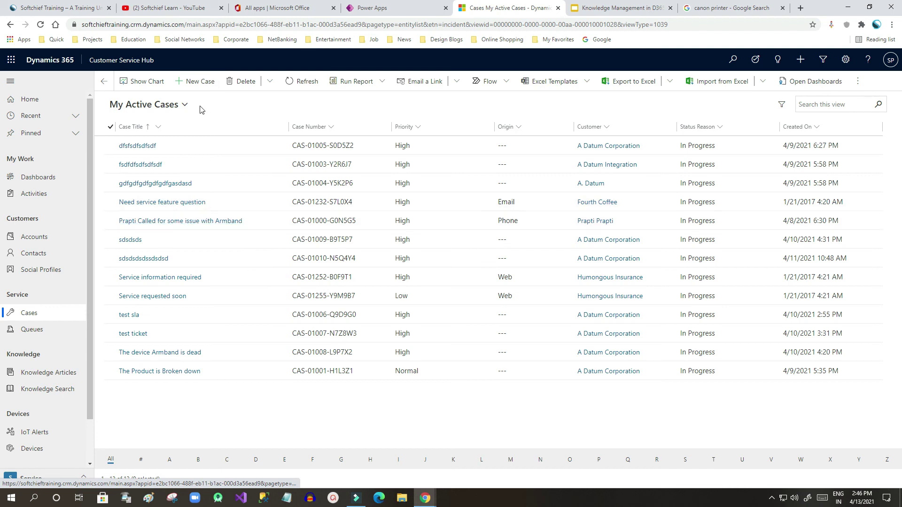
{"action": "left_click", "coordinate": [196, 83]}
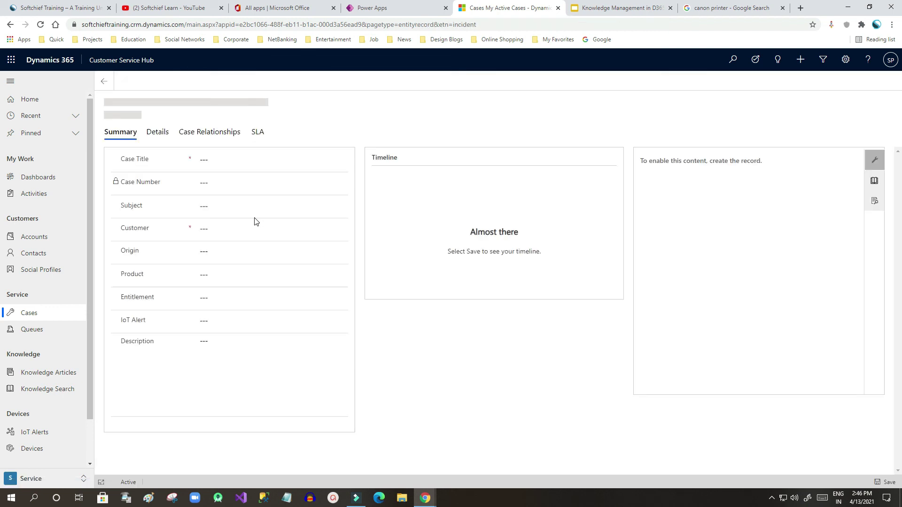
{"action": "left_click", "coordinate": [213, 162]}
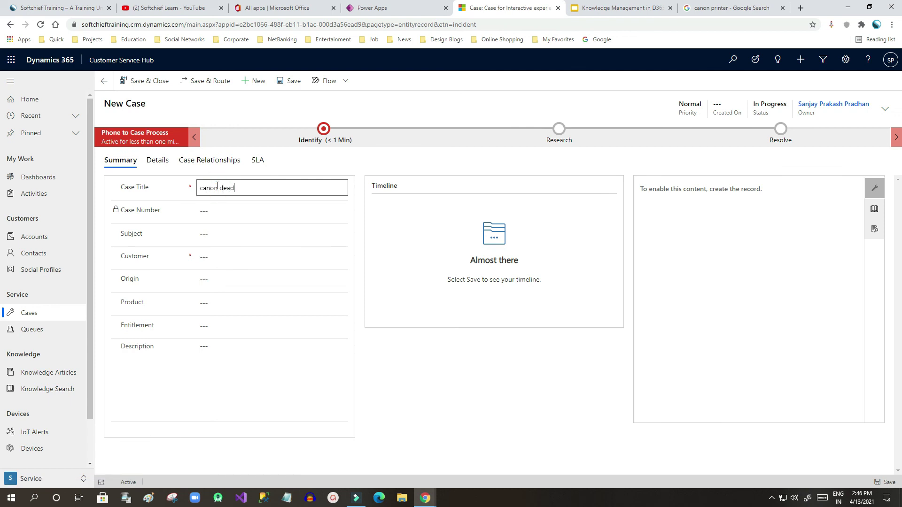
{"action": "left_click", "coordinate": [230, 257]}
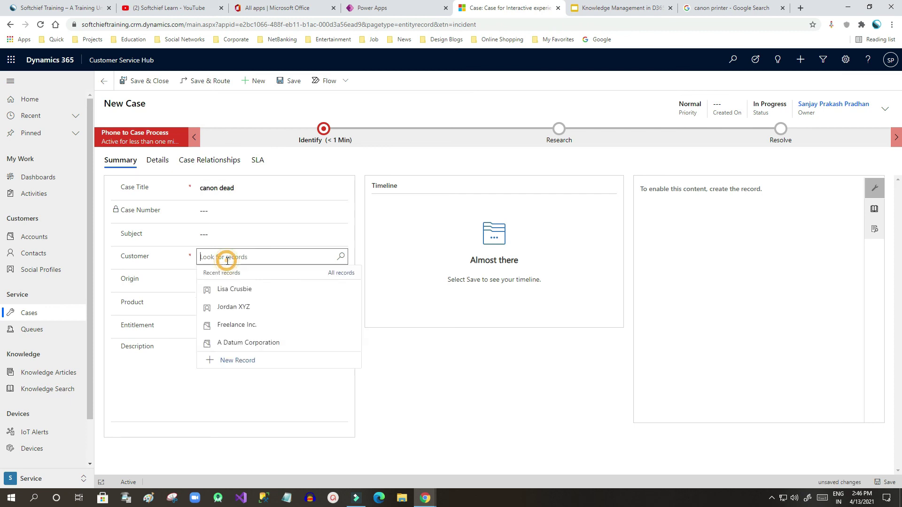
{"action": "left_click", "coordinate": [236, 291]}
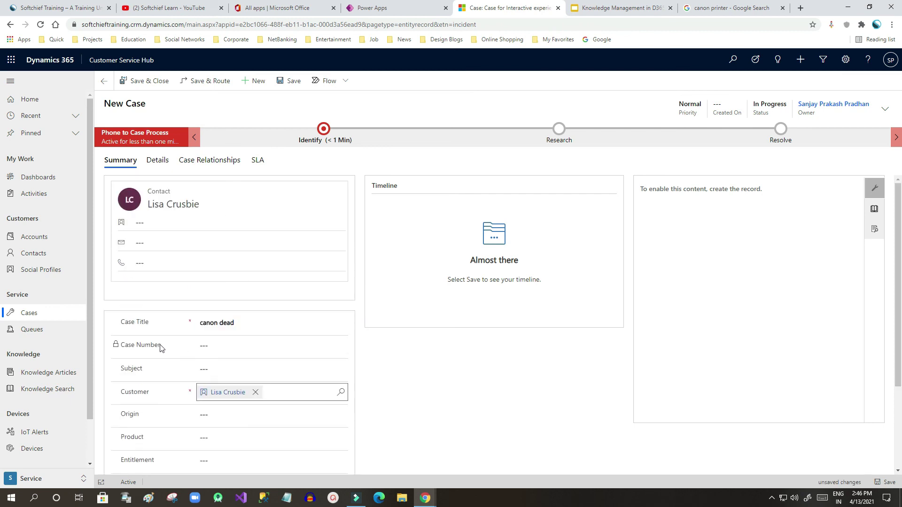
{"action": "left_click", "coordinate": [294, 81]}
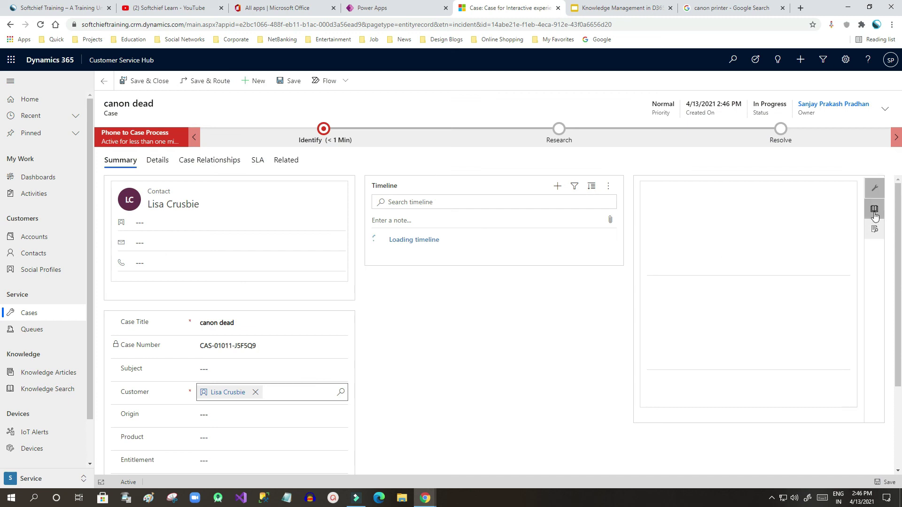
Search the knowledge base from the case for "canon" and link the Canon Printer Dead issue article to the case
{"action": "left_click", "coordinate": [875, 210]}
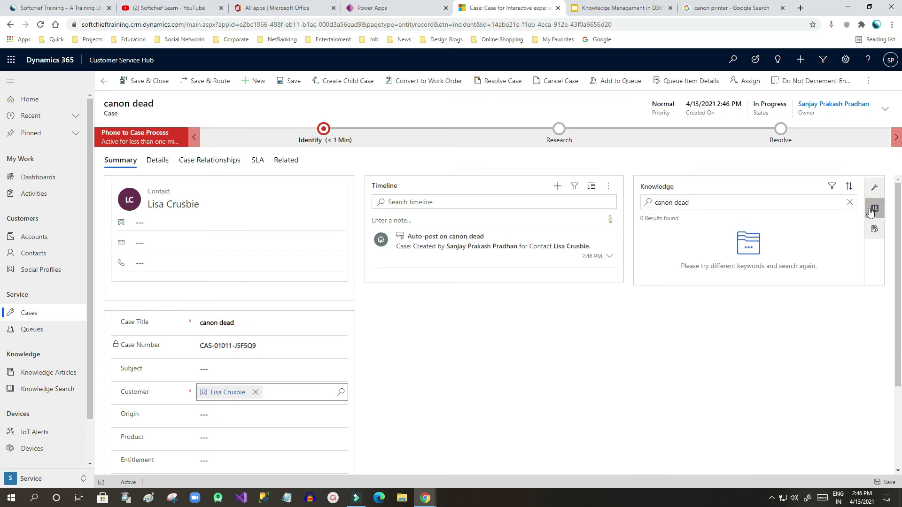
{"action": "left_click_drag", "start_coordinate": [700, 202], "coordinate": [673, 203]}
{"action": "key", "text": "BackSpace"}
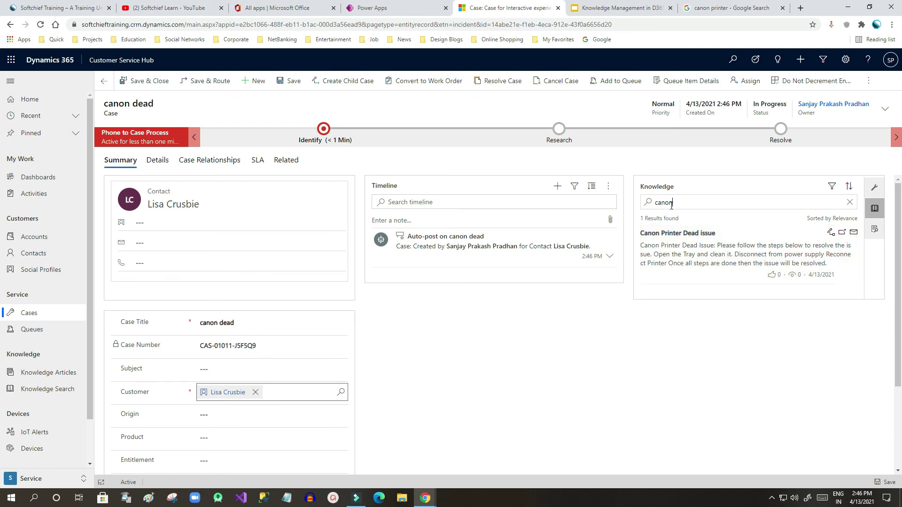
{"action": "left_click", "coordinate": [831, 233]}
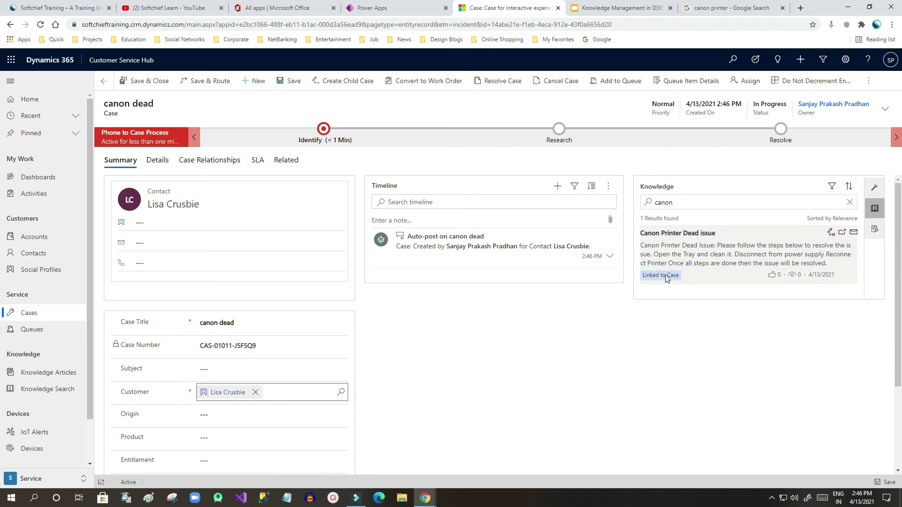
Open the linked Canon Printer Dead issue article within the case and read through its resolution steps
{"action": "left_click", "coordinate": [698, 235]}
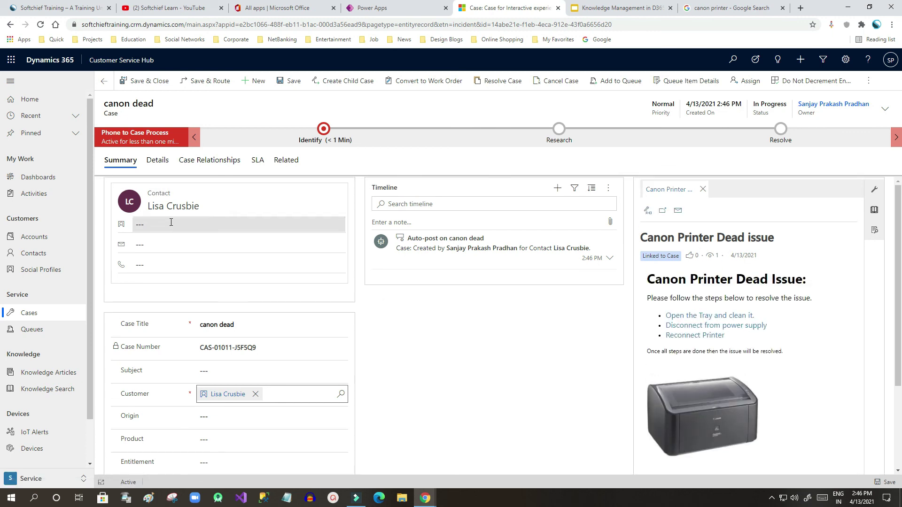
{"action": "scroll", "coordinate": [854, 337], "scroll_direction": "down", "scroll_amount": 2}
{"action": "scroll", "coordinate": [814, 350], "scroll_direction": "up", "scroll_amount": 2}
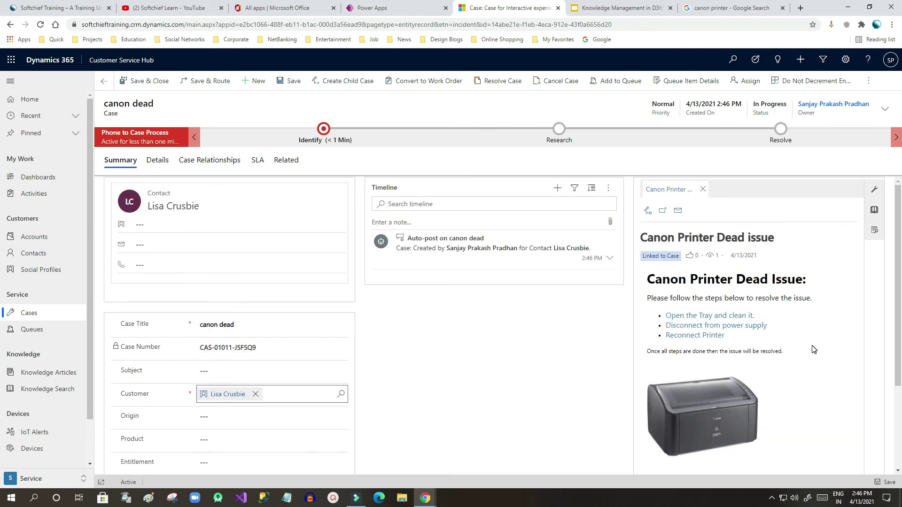
{"action": "left_click_drag", "start_coordinate": [661, 285], "coordinate": [796, 334]}
{"action": "left_click", "coordinate": [793, 332]}
{"action": "left_click_drag", "start_coordinate": [661, 284], "coordinate": [775, 348]}
{"action": "left_click", "coordinate": [797, 356]}
{"action": "scroll", "coordinate": [550, 306], "scroll_direction": "down", "scroll_amount": 3}
{"action": "scroll", "coordinate": [550, 306], "scroll_direction": "up", "scroll_amount": 3}
Switch to Google Slides to review the knowledge article lifecycle diagram, and return to the case in Dynamics 365
{"action": "left_click", "coordinate": [623, 8]}
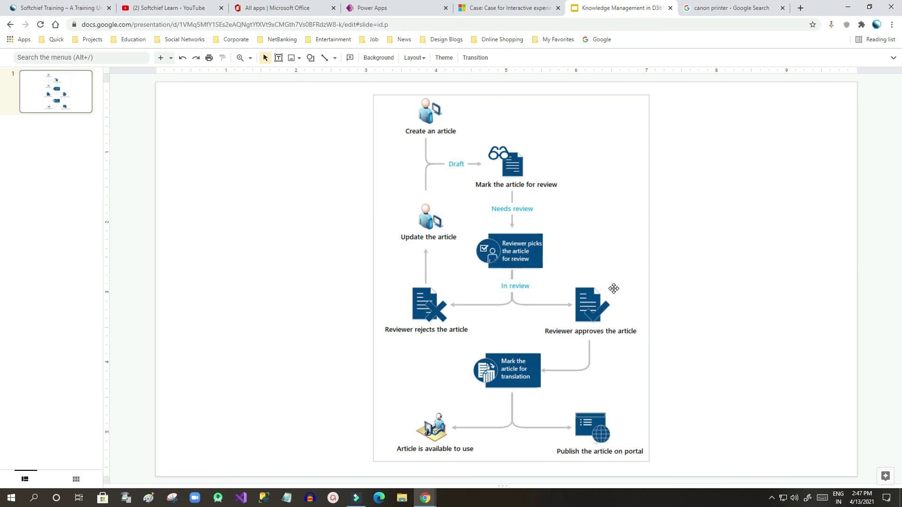
{"action": "left_click", "coordinate": [519, 8]}
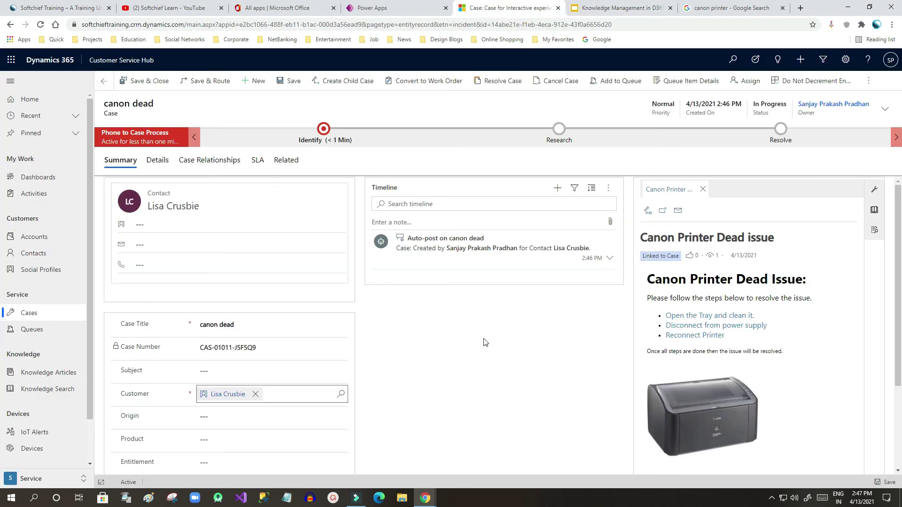
Go to the knowledge articles list and display it in the All Articles view
{"action": "left_click_drag", "start_coordinate": [88, 328], "coordinate": [90, 388]}
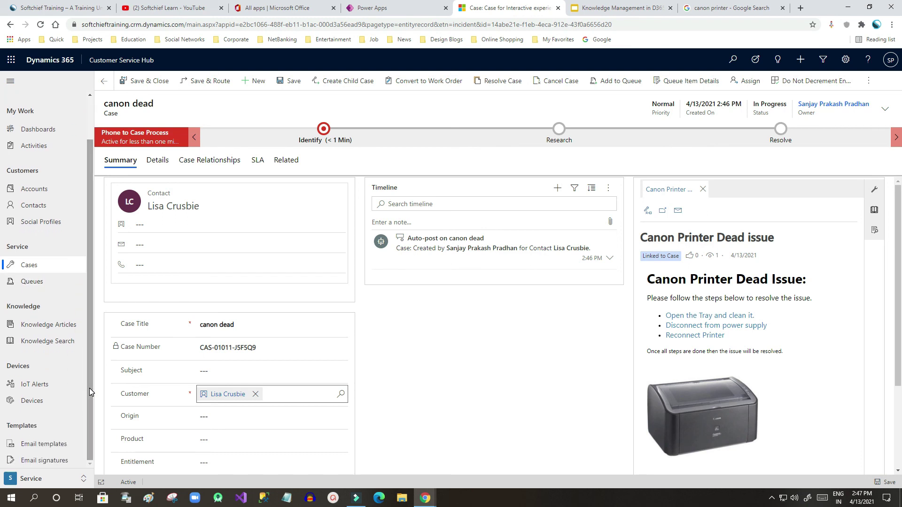
{"action": "left_click", "coordinate": [51, 328]}
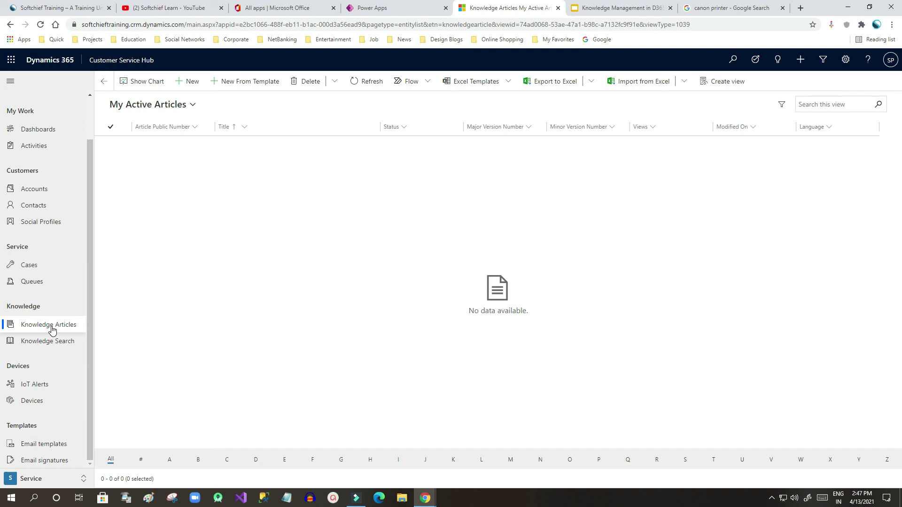
{"action": "left_click", "coordinate": [48, 344]}
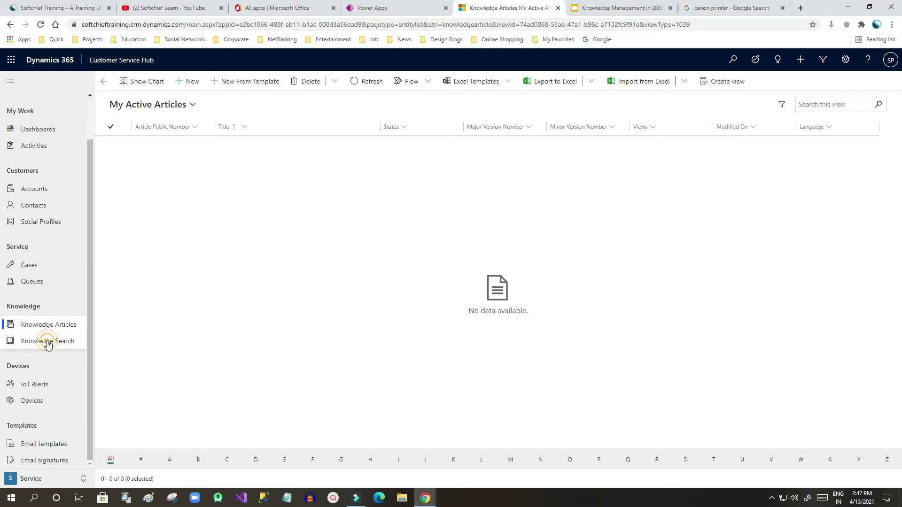
{"action": "left_click", "coordinate": [49, 326]}
{"action": "left_click", "coordinate": [52, 341]}
{"action": "left_click", "coordinate": [53, 330]}
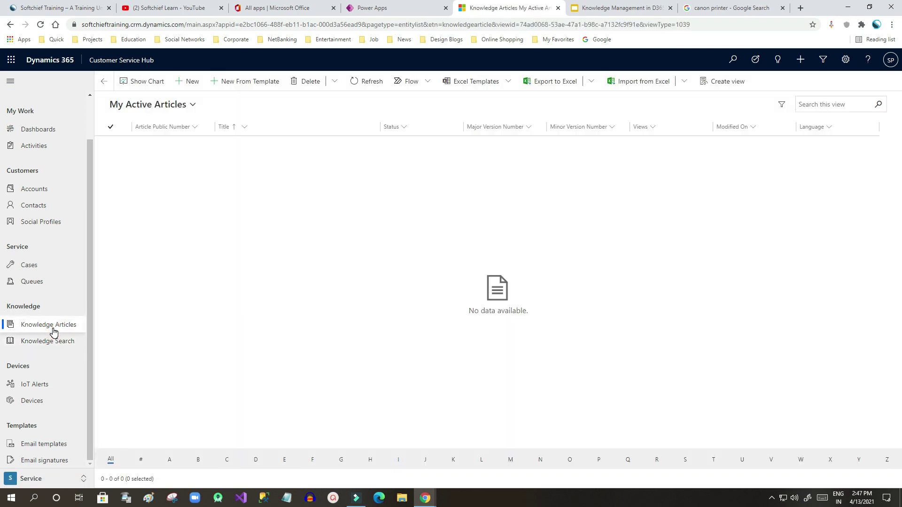
{"action": "left_click", "coordinate": [173, 106]}
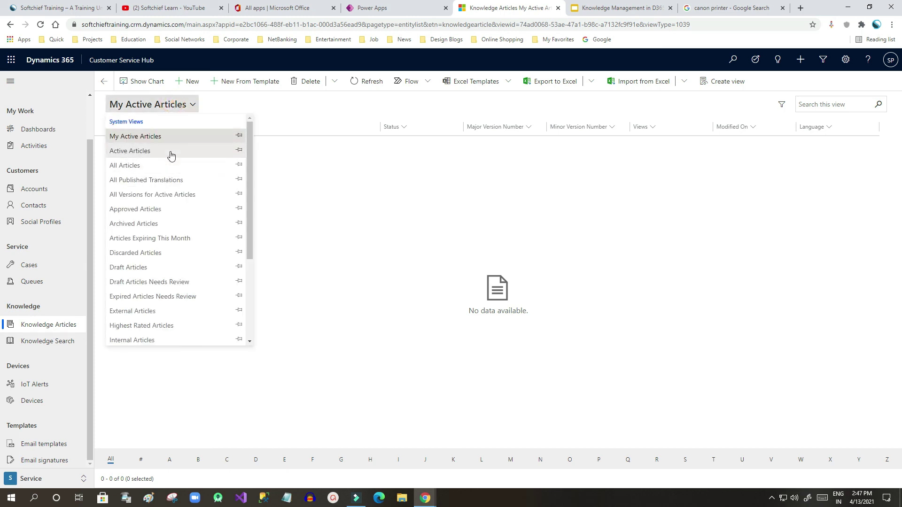
{"action": "left_click", "coordinate": [170, 167]}
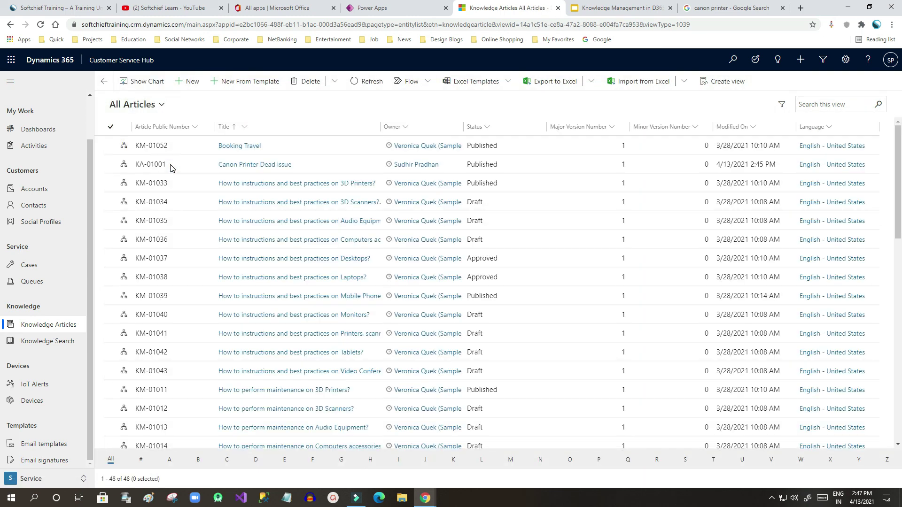